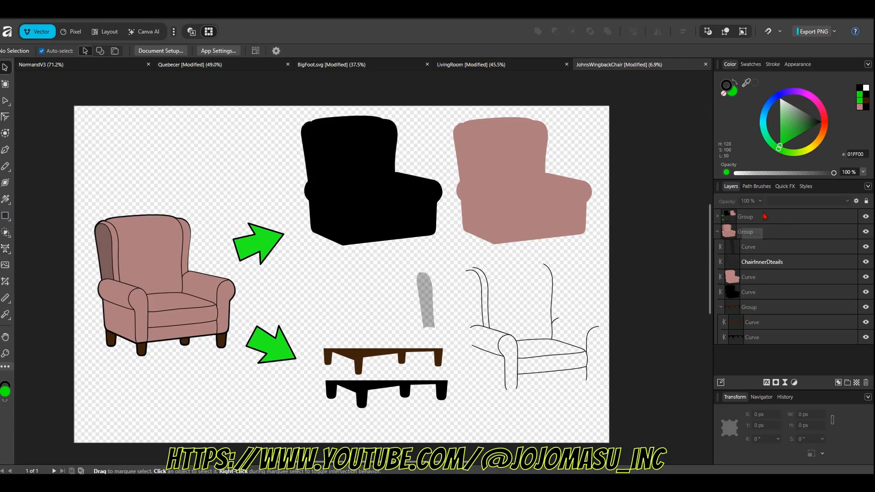
Step: Hide the top group of separated chair parts and arrows to view the assembled chair alone, and show it again
{"action": "left_click", "coordinate": [866, 217]}
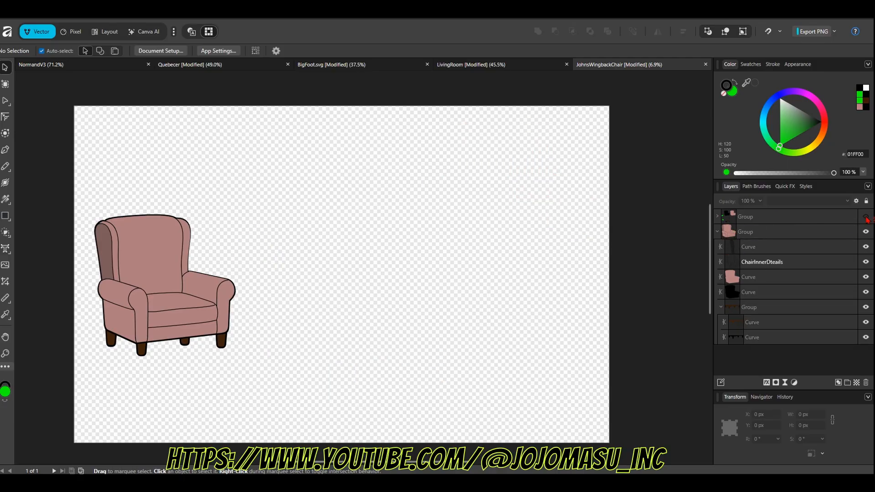
{"action": "left_click", "coordinate": [865, 217]}
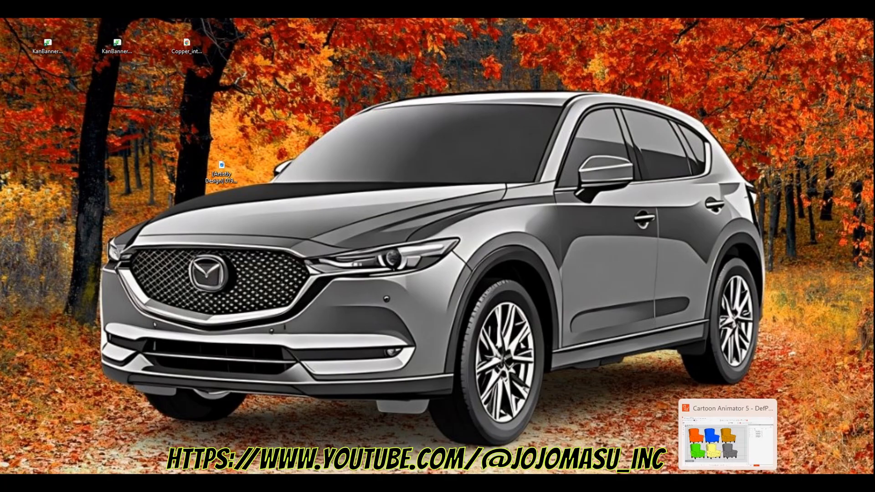
Step: Switch to Cartoon Animator and delete all six coloured chair props from the stage
{"action": "left_click", "coordinate": [727, 482]}
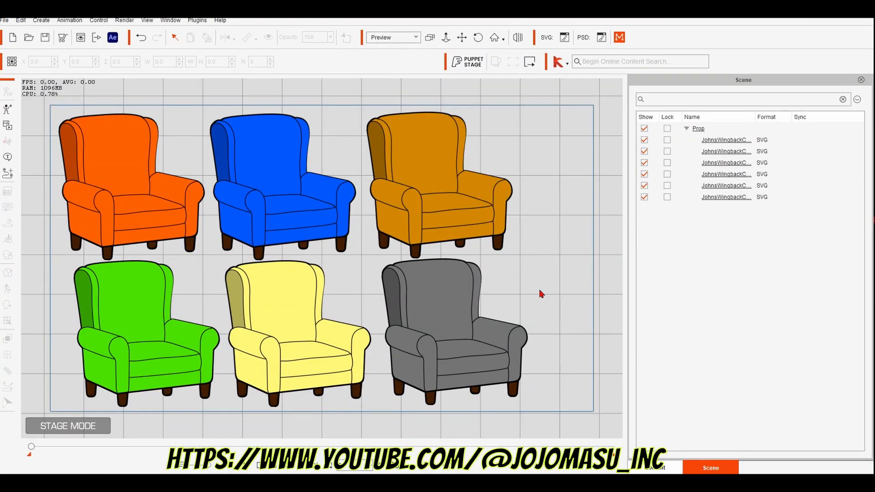
{"action": "left_click_drag", "start_coordinate": [40, 103], "coordinate": [557, 417]}
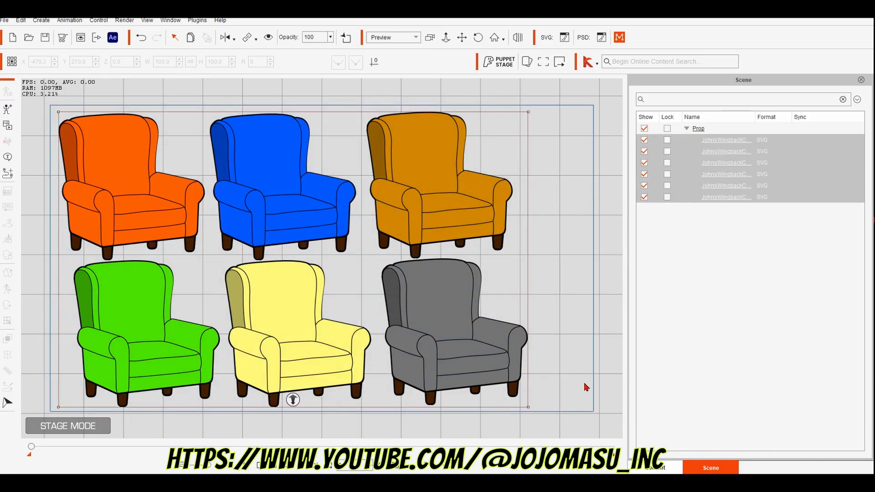
{"action": "key", "text": "Delete"}
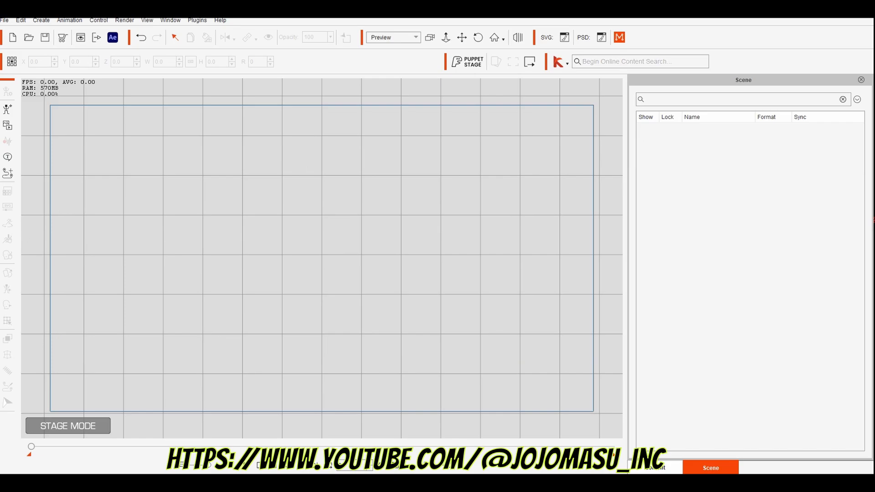
Step: Import the wingback chair SVG file onto the empty stage as a Prop and dismiss the Bone Editor
{"action": "left_click_drag", "start_coordinate": [0, 264], "coordinate": [321, 243]}
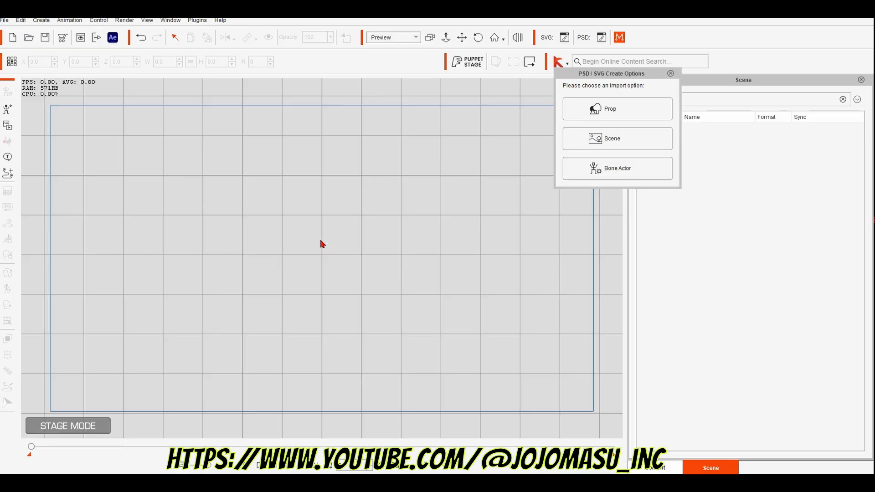
{"action": "left_click", "coordinate": [613, 110]}
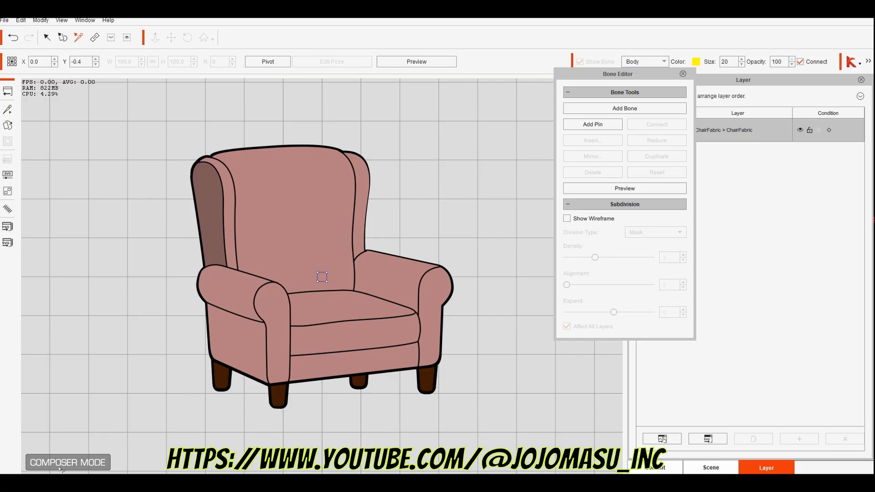
{"action": "left_click", "coordinate": [683, 74]}
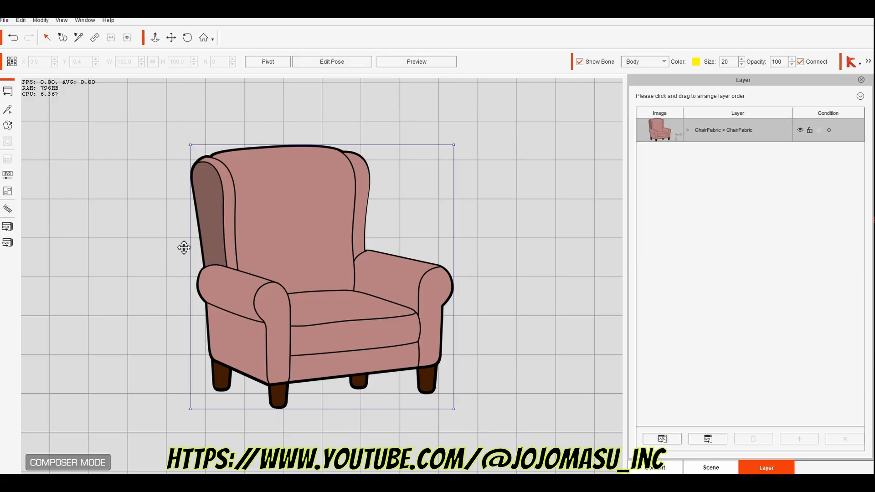
Step: Auto-group the chair's SVG paths by color and rename the pink group as Fabric
{"action": "left_click", "coordinate": [8, 192]}
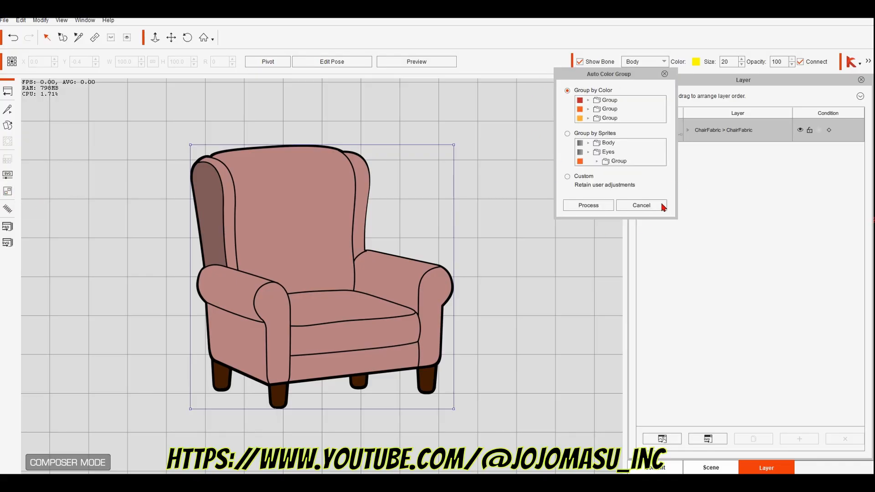
{"action": "left_click", "coordinate": [588, 204]}
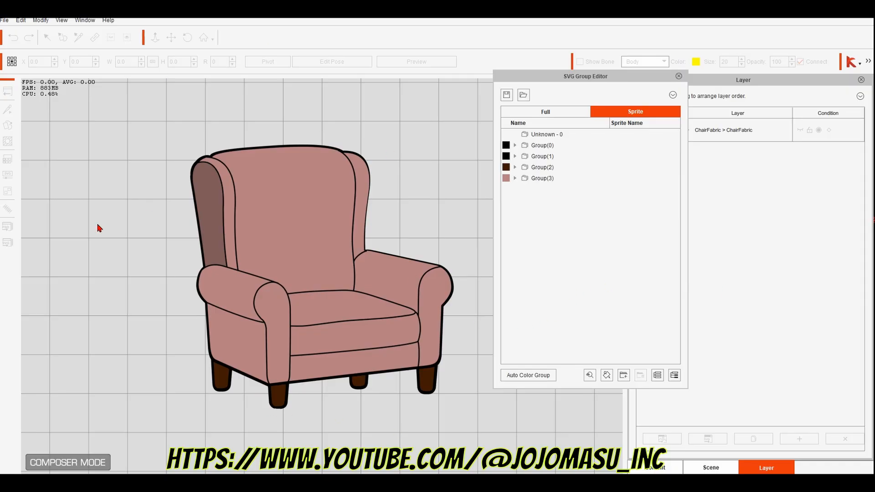
{"action": "double_click", "coordinate": [538, 178]}
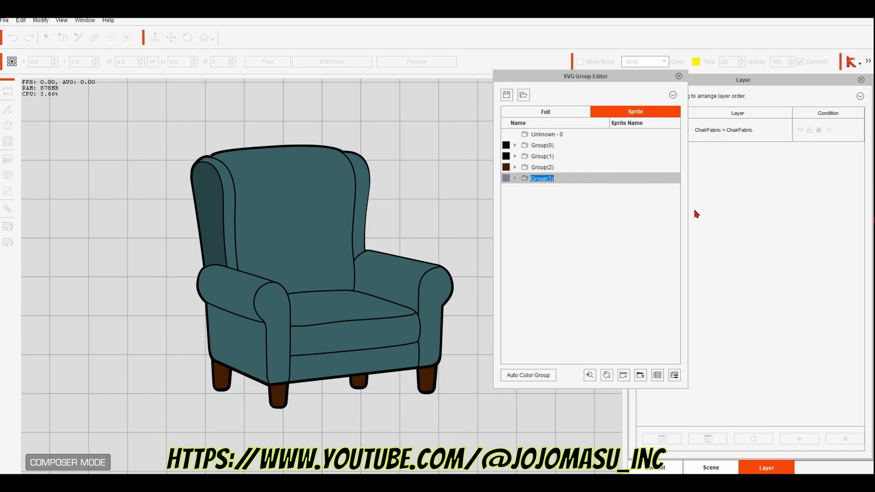
{"action": "type", "text": "fabri"}
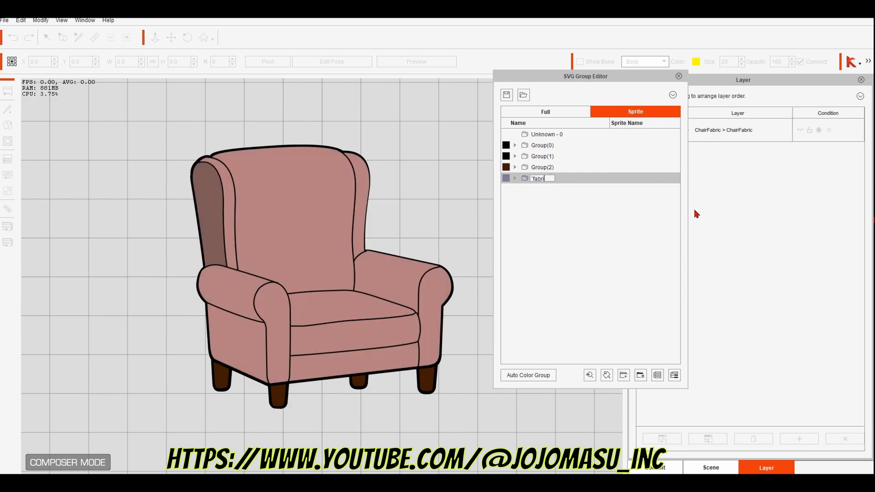
{"action": "type", "text": "c"}
{"action": "key", "text": "BackSpace"}
Step: Rename the dark brown color group as Legs and the black outline group, Group(1), as Details
{"action": "left_click", "coordinate": [542, 168]}
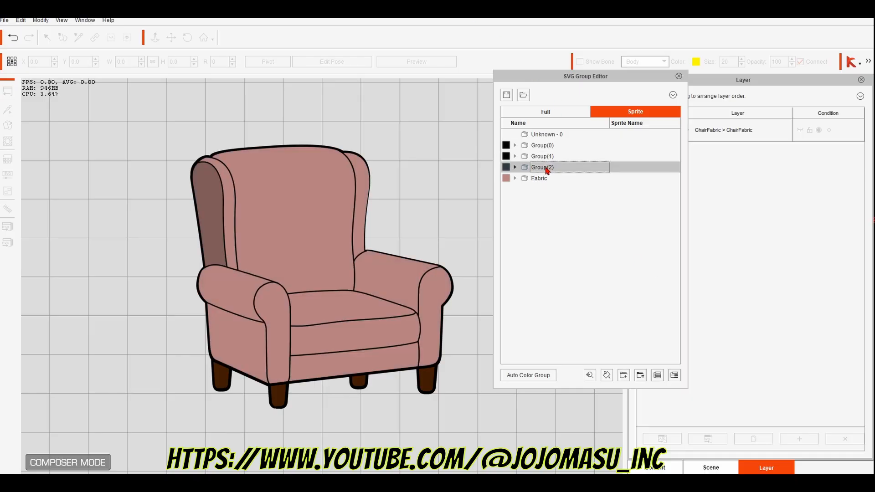
{"action": "left_click", "coordinate": [547, 168]}
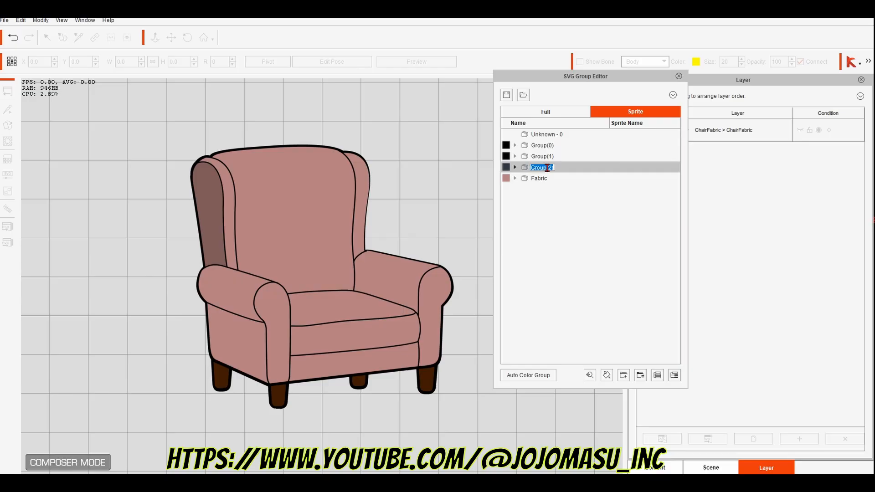
{"action": "type", "text": "Legs"}
{"action": "left_click", "coordinate": [545, 157]}
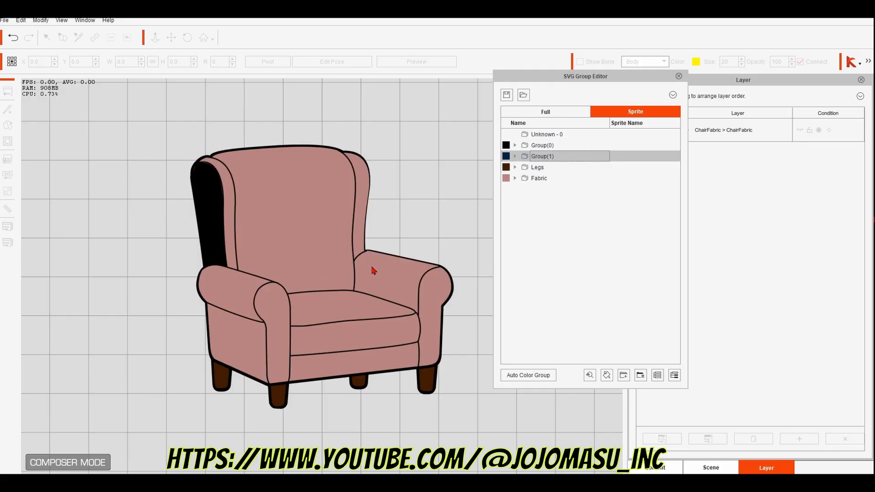
{"action": "double_click", "coordinate": [537, 155]}
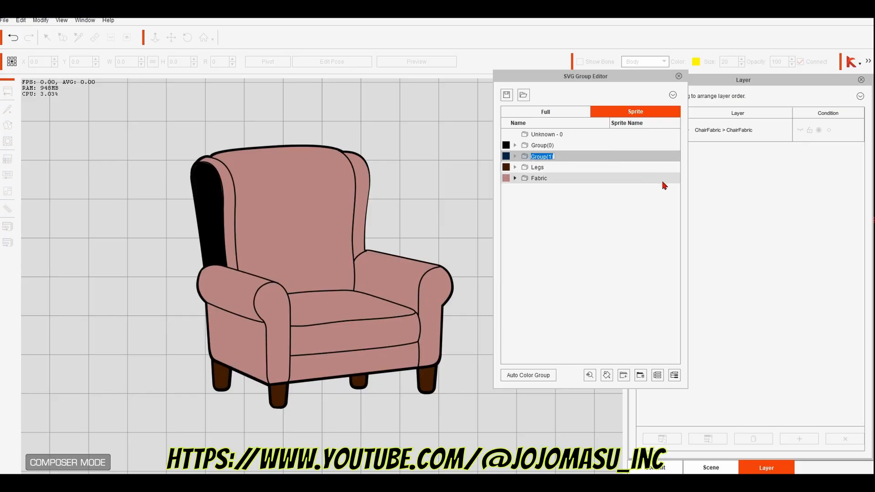
{"action": "type", "text": "Deta"}
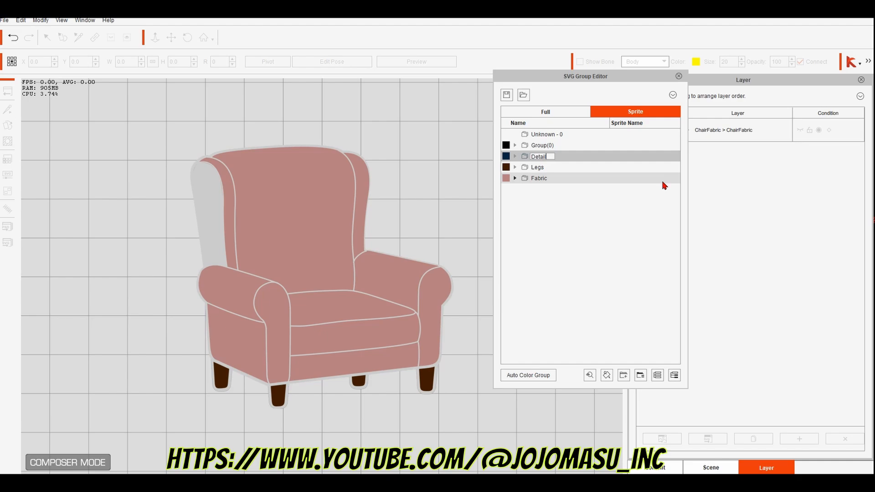
{"action": "type", "text": "il"}
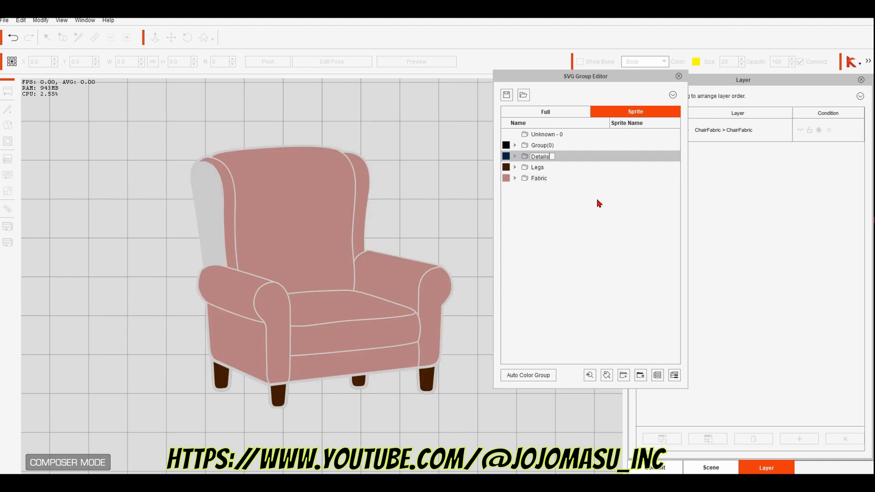
{"action": "type", "text": "s"}
Step: Check the path inside Group(0), rename that group as Shadow, and collapse it
{"action": "left_click", "coordinate": [546, 147]}
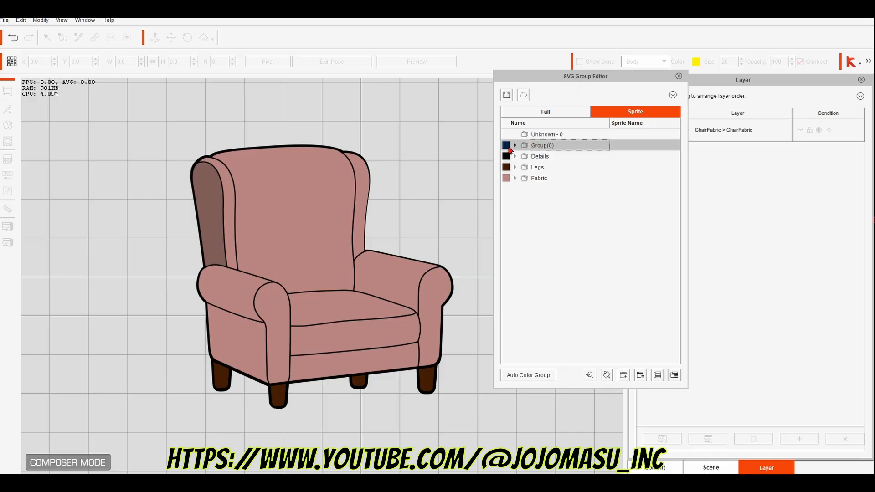
{"action": "double_click", "coordinate": [542, 145]}
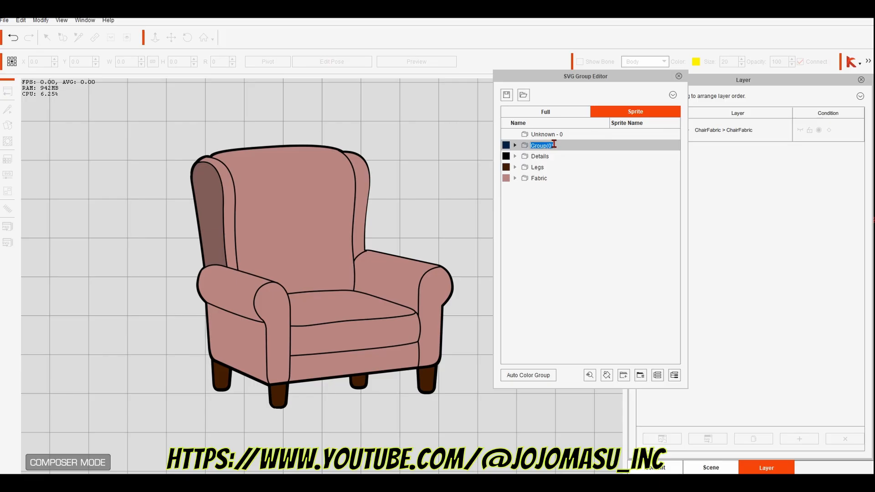
{"action": "left_click", "coordinate": [515, 146]}
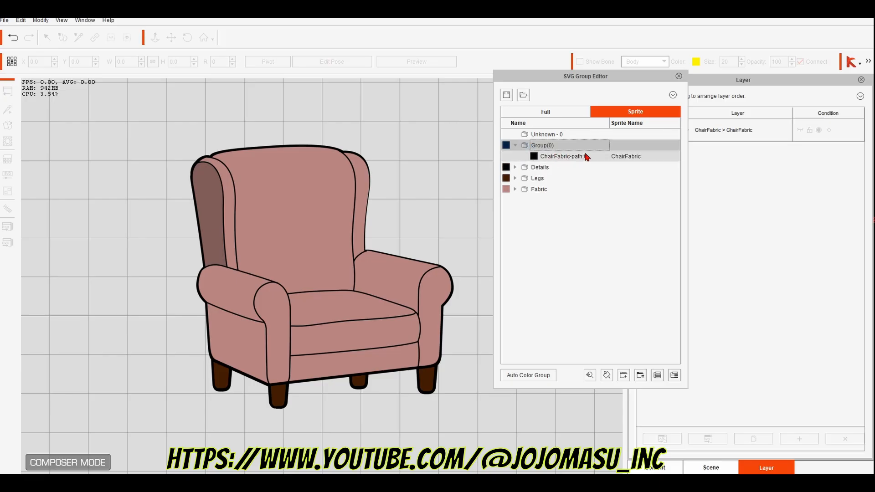
{"action": "double_click", "coordinate": [539, 146]}
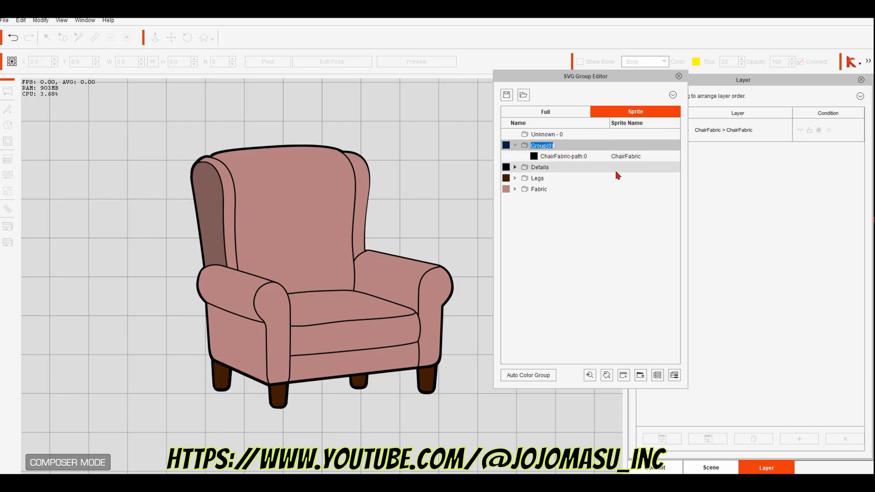
{"action": "type", "text": "Shadow"}
{"action": "key", "text": "Return"}
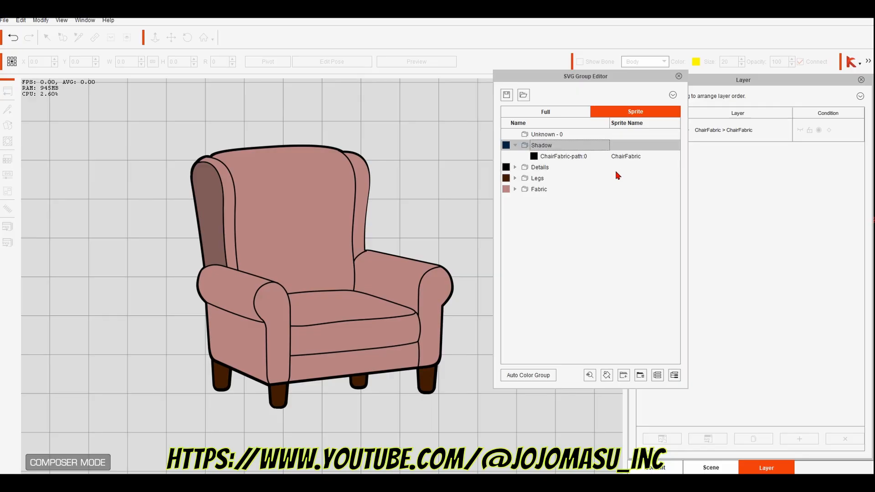
{"action": "left_click", "coordinate": [550, 269]}
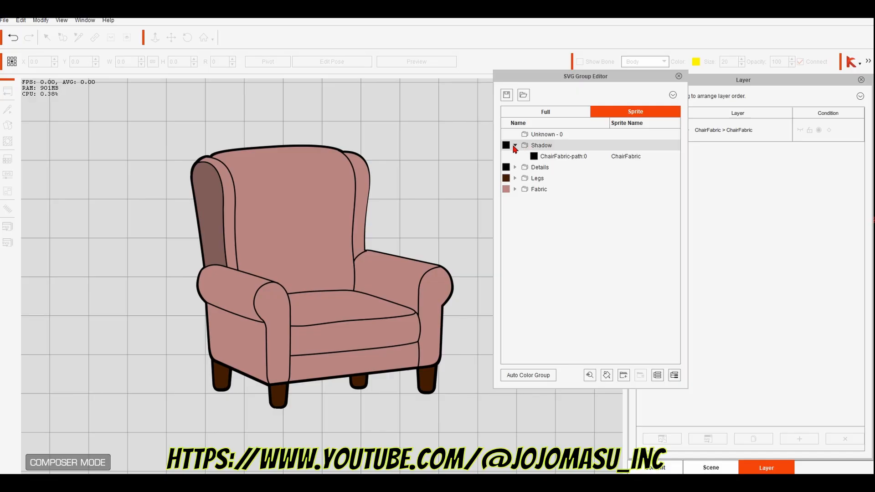
{"action": "left_click", "coordinate": [516, 145]}
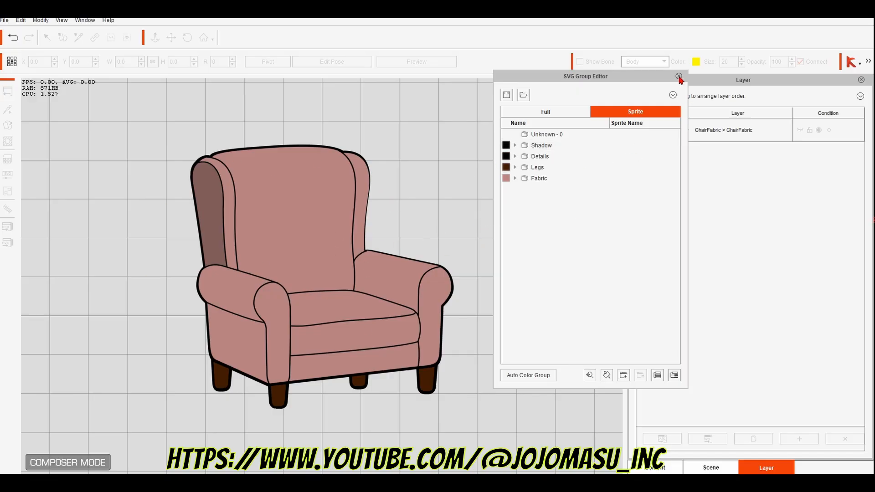
Step: Highlight the parts of the chair covered by the Fabric group, and close the SVG Group Editor
{"action": "left_click", "coordinate": [544, 179]}
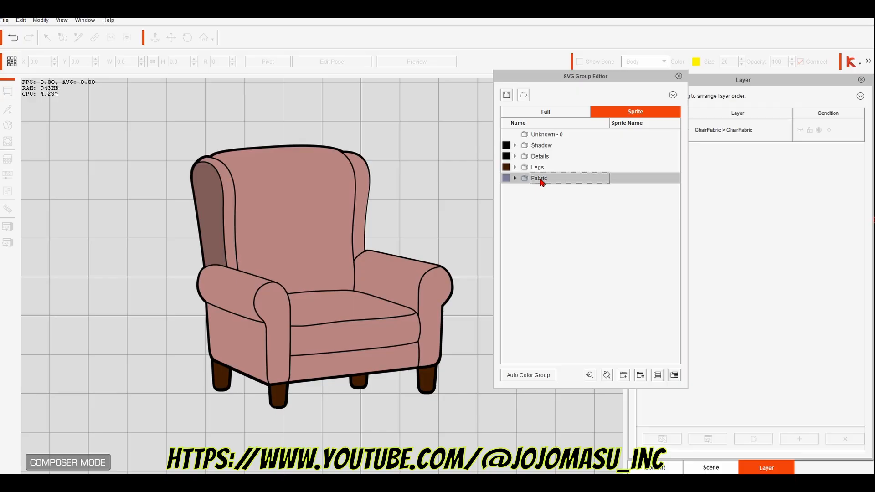
{"action": "double_click", "coordinate": [541, 180]}
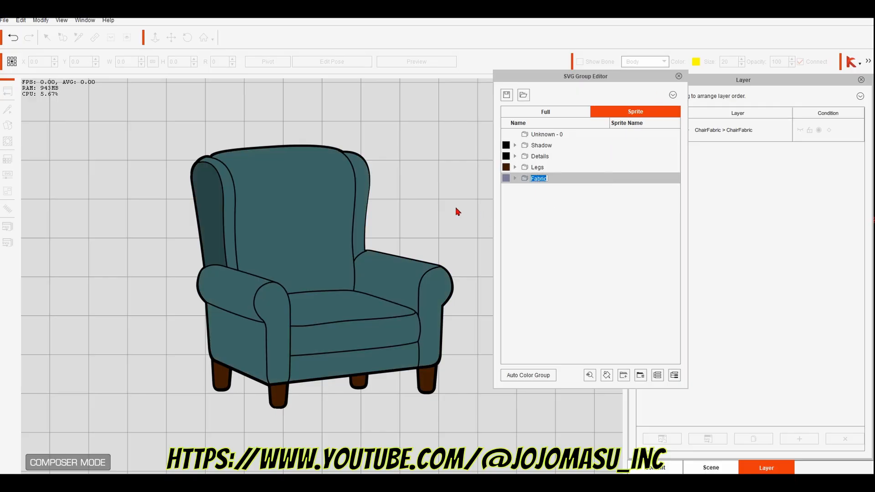
{"action": "left_click", "coordinate": [679, 76]}
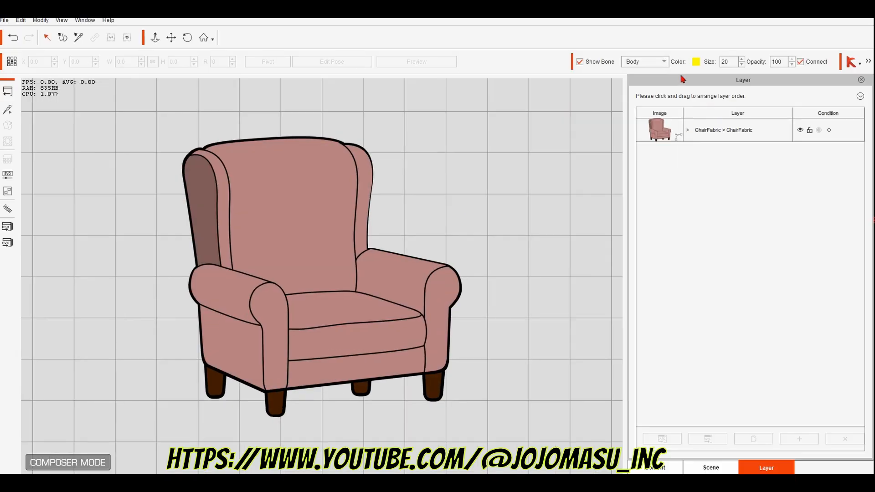
Step: Change the Fabric group's color to the basic magenta using SVG Color Adjustment
{"action": "left_click", "coordinate": [7, 175]}
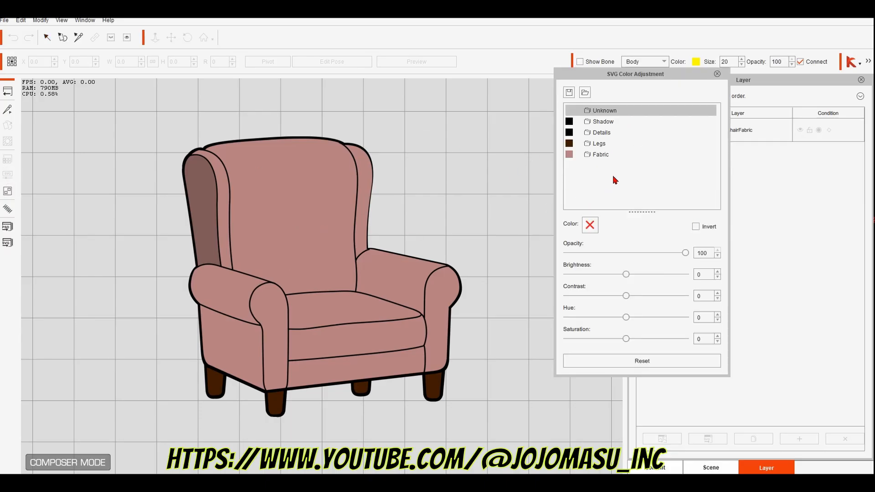
{"action": "left_click", "coordinate": [601, 155]}
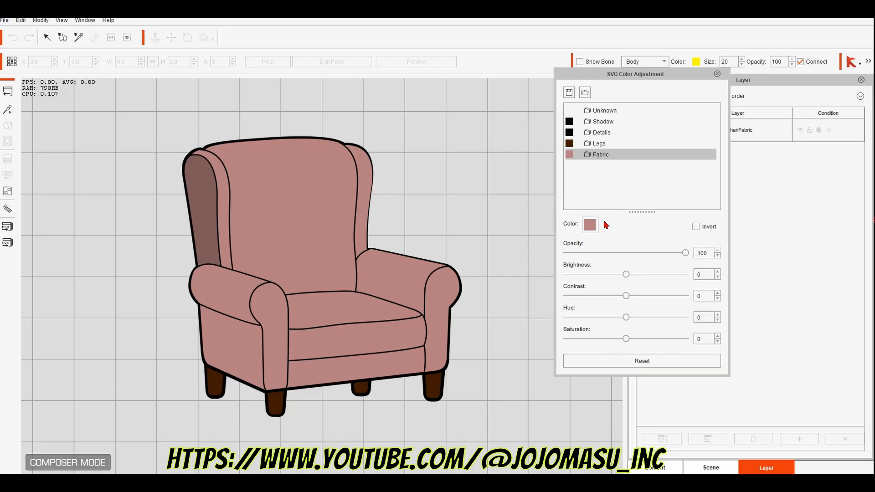
{"action": "left_click", "coordinate": [590, 227]}
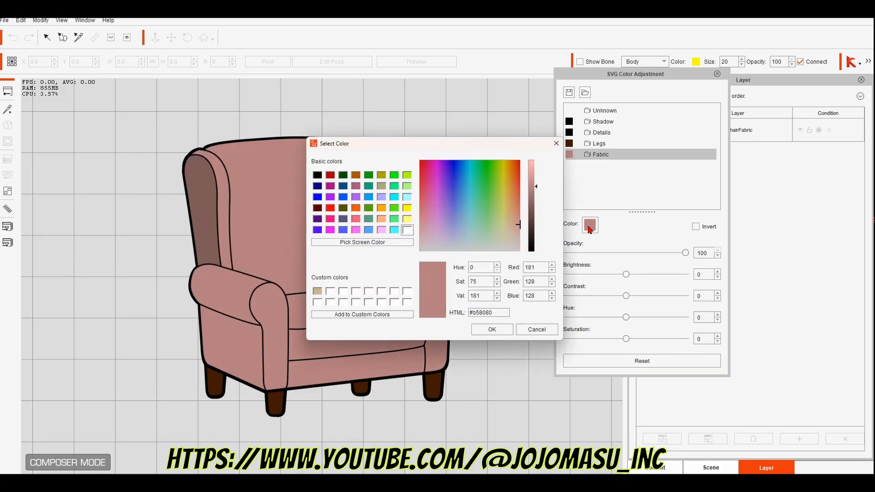
{"action": "left_click_drag", "start_coordinate": [483, 145], "coordinate": [671, 152]}
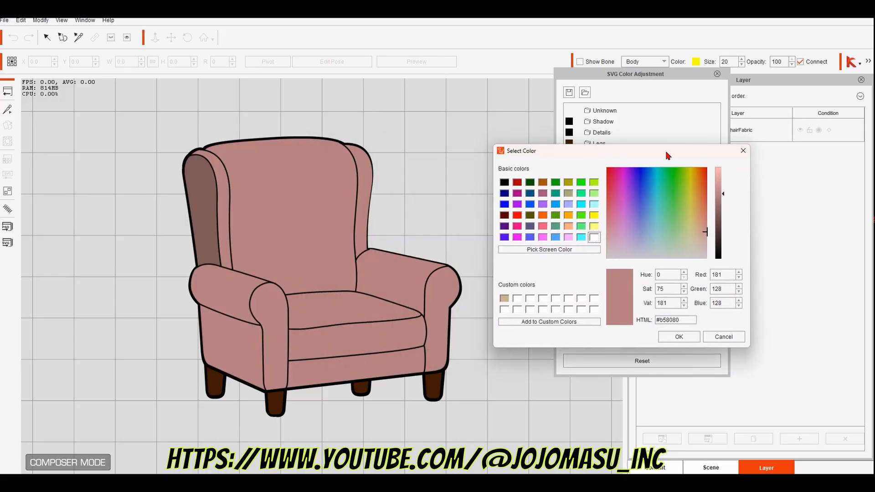
{"action": "left_click", "coordinate": [517, 236]}
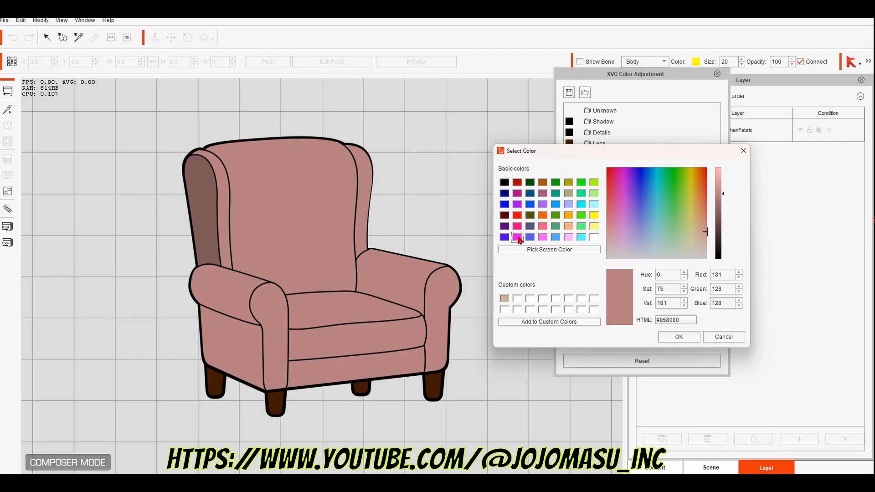
{"action": "left_click", "coordinate": [679, 338]}
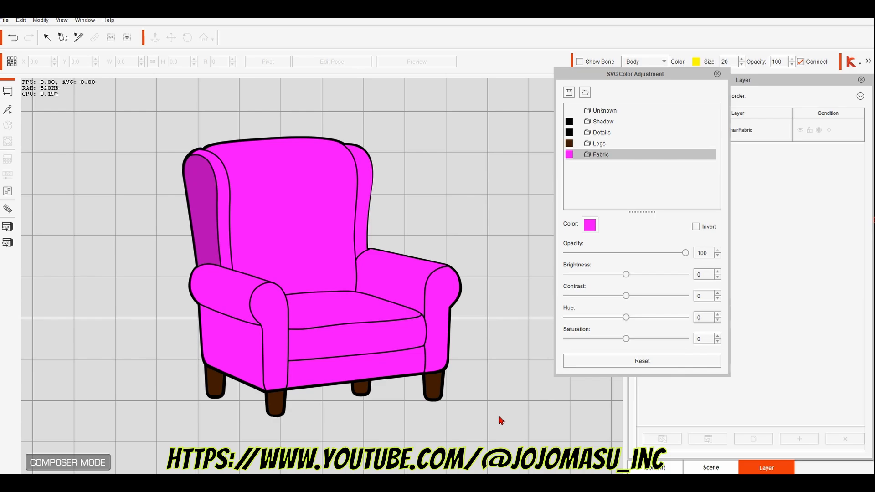
Step: Change the Legs group's color to gray #a6a6a6 and close SVG Color Adjustment
{"action": "left_click", "coordinate": [597, 144]}
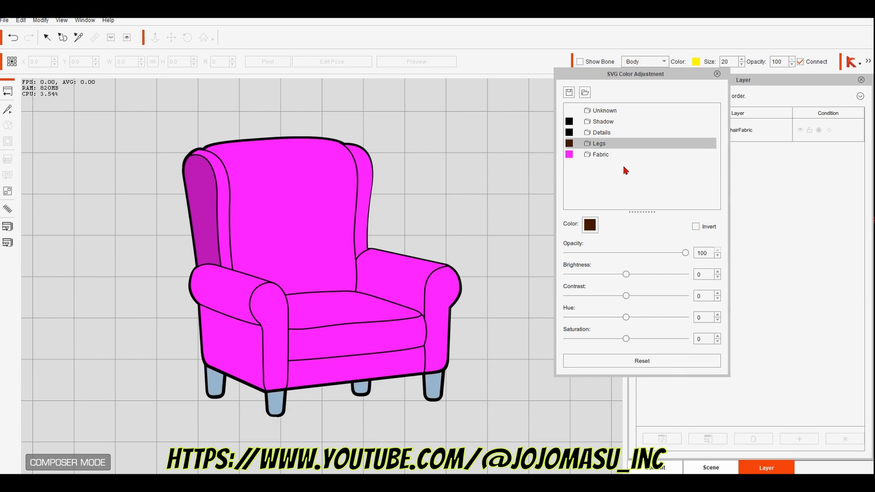
{"action": "left_click", "coordinate": [589, 224]}
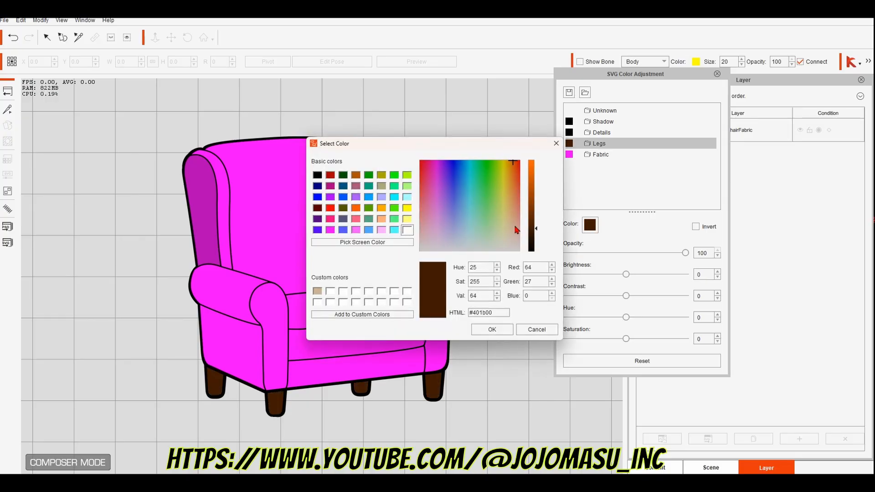
{"action": "left_click", "coordinate": [407, 231]}
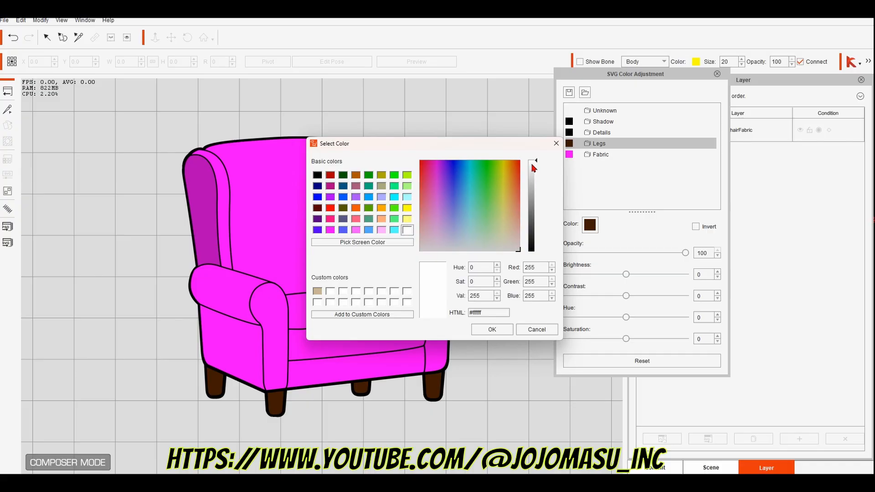
{"action": "left_click_drag", "start_coordinate": [539, 163], "coordinate": [538, 196]}
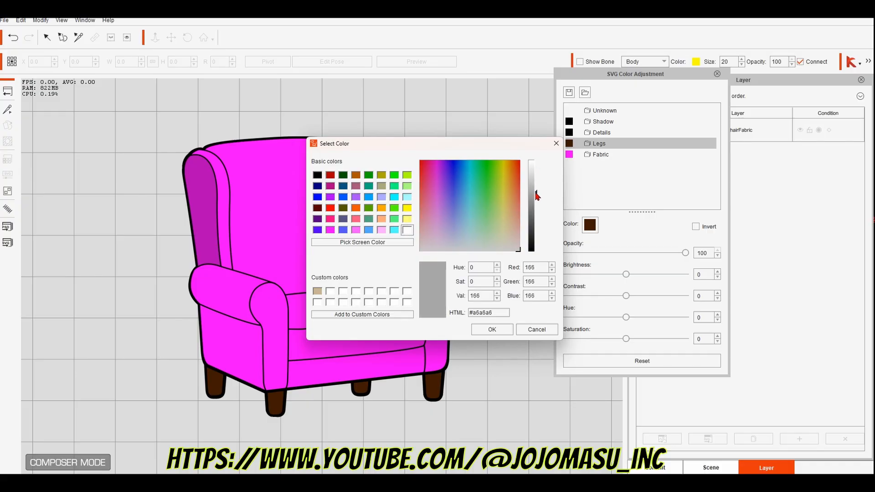
{"action": "left_click", "coordinate": [488, 330]}
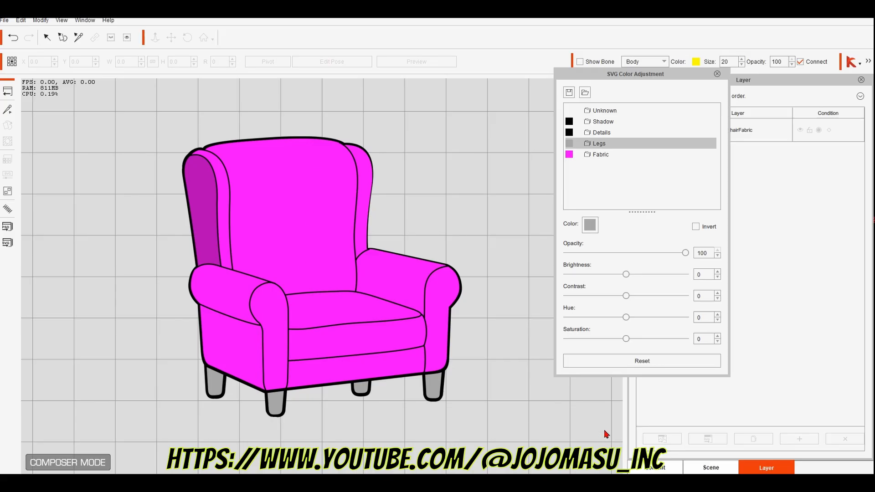
{"action": "left_click", "coordinate": [717, 75]}
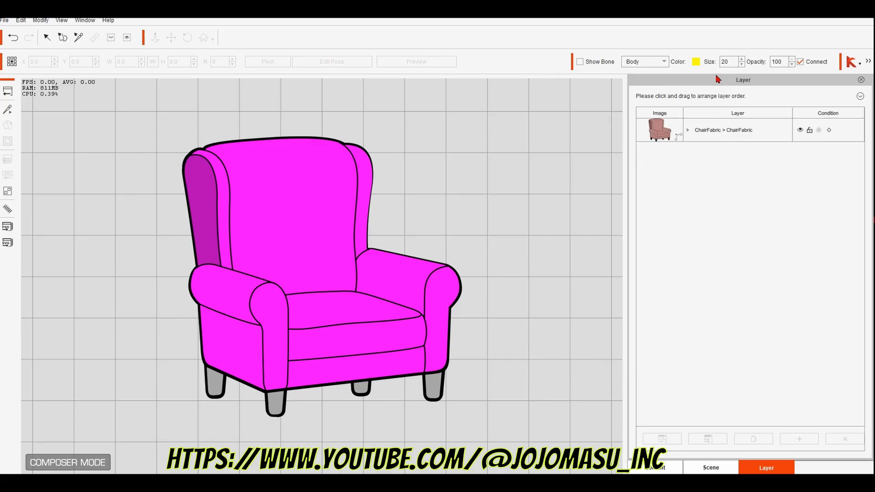
Step: Return to the stage, select the chair prop, and recolor its Fabric group to the basic bright green #00ff00
{"action": "left_click", "coordinate": [7, 91]}
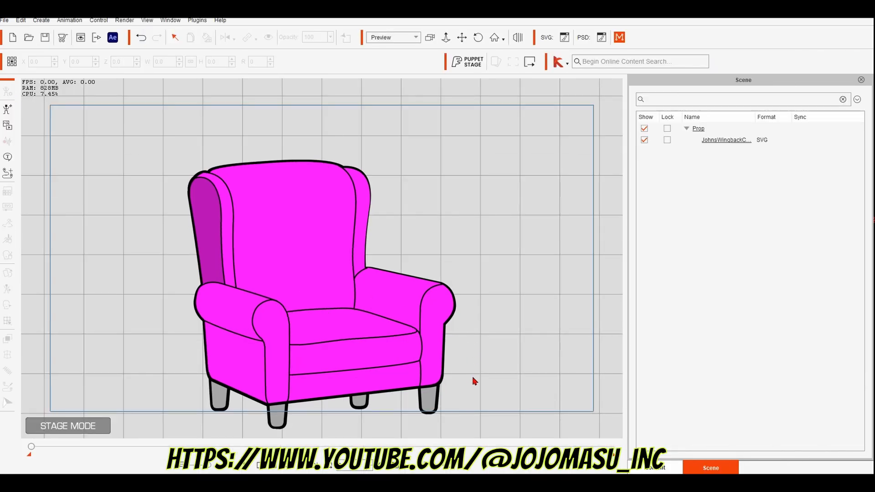
{"action": "left_click", "coordinate": [320, 275]}
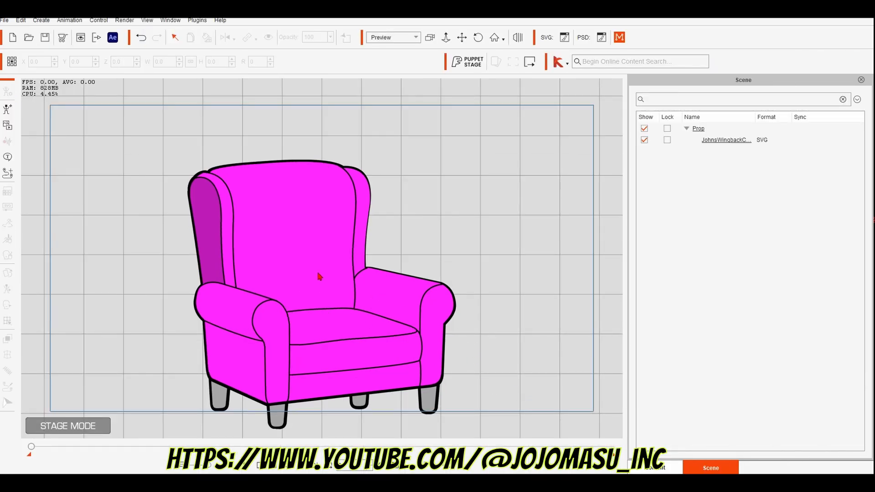
{"action": "left_click", "coordinate": [7, 207]}
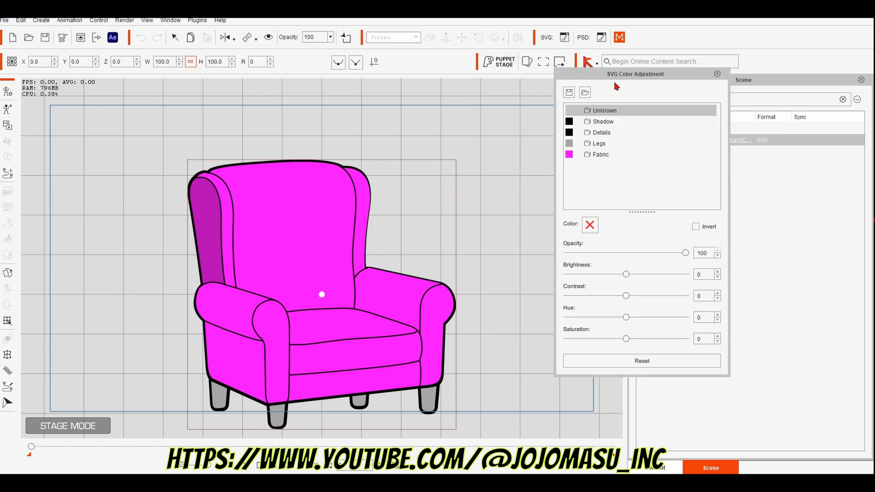
{"action": "left_click", "coordinate": [596, 155]}
{"action": "left_click", "coordinate": [593, 228]}
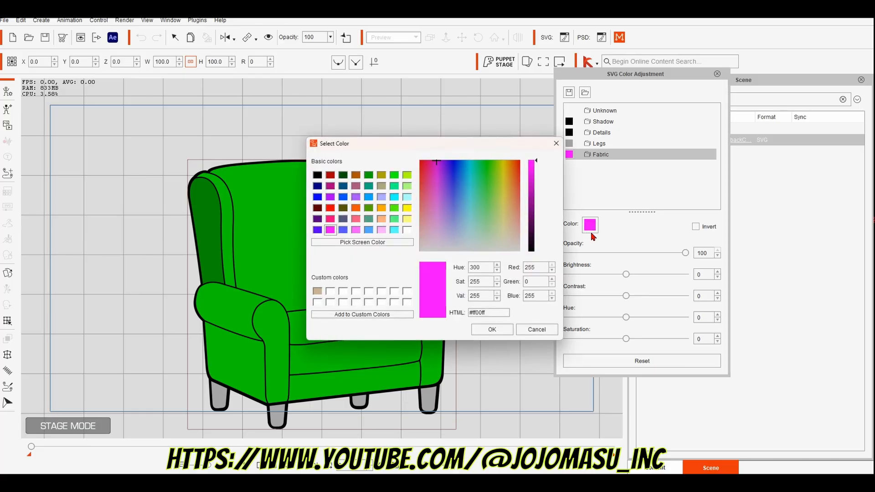
{"action": "left_click", "coordinate": [393, 175]}
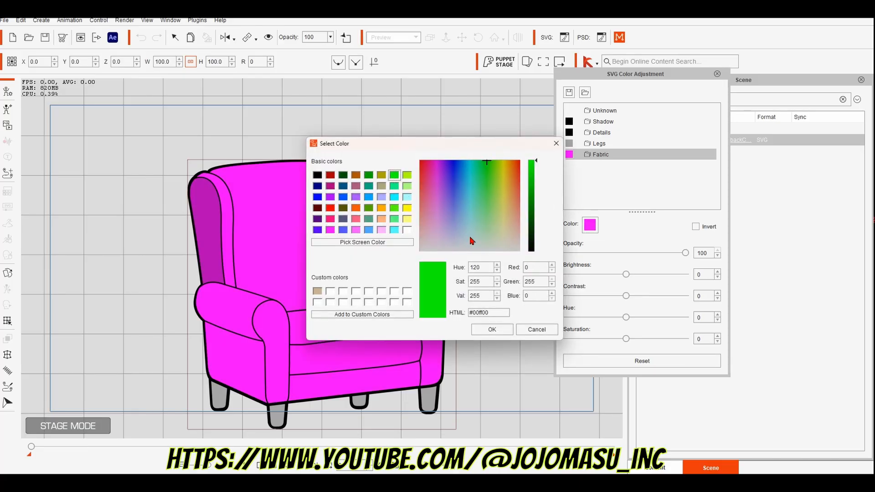
{"action": "left_click", "coordinate": [496, 330]}
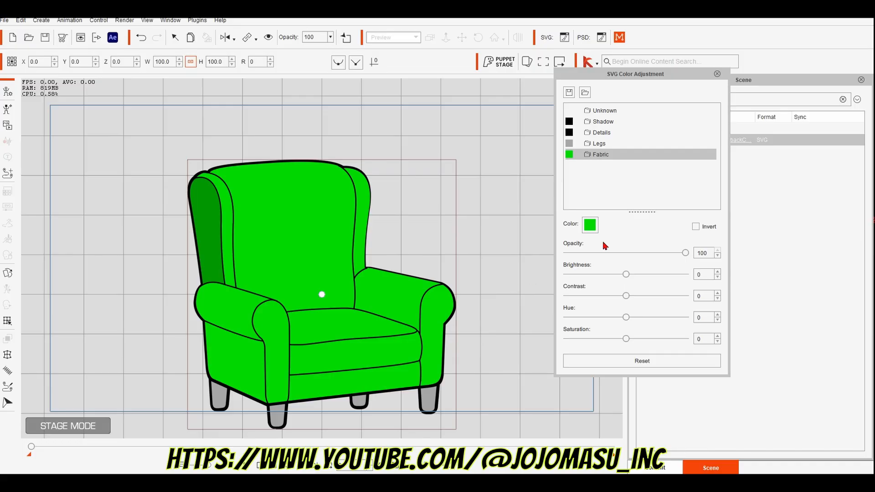
Step: Change the Legs group's color to black #000000
{"action": "left_click", "coordinate": [599, 144]}
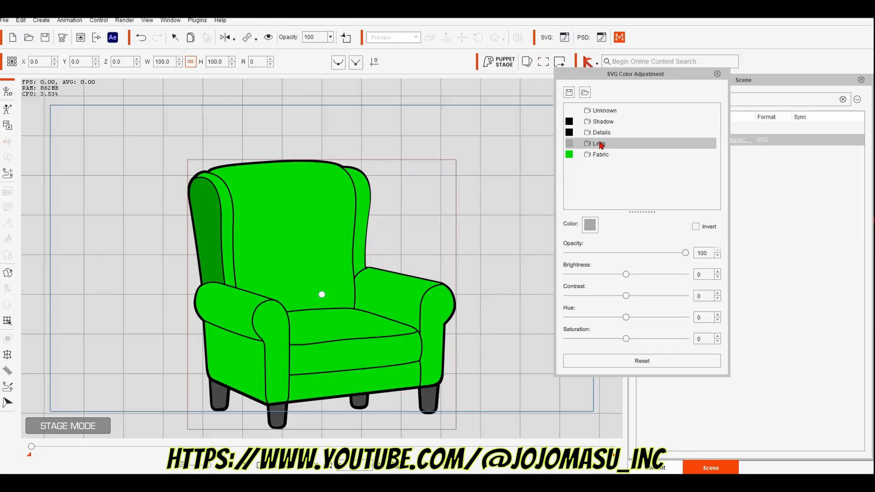
{"action": "left_click", "coordinate": [590, 226]}
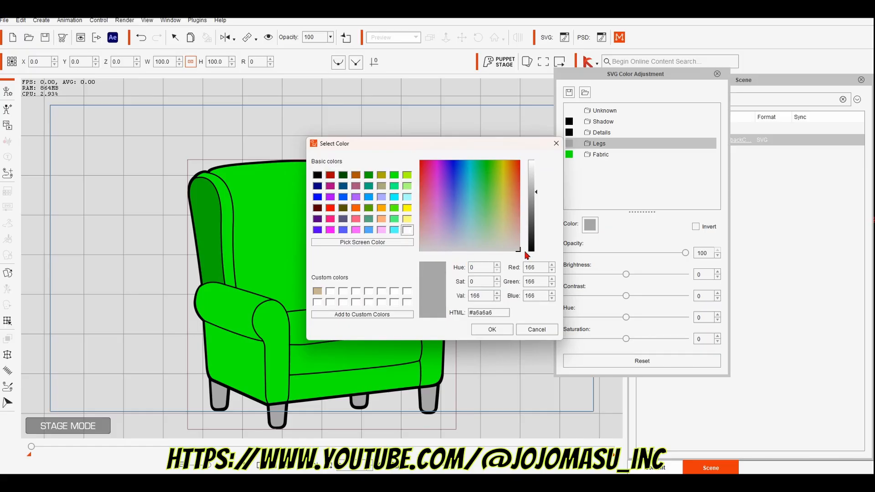
{"action": "left_click_drag", "start_coordinate": [537, 195], "coordinate": [533, 254]}
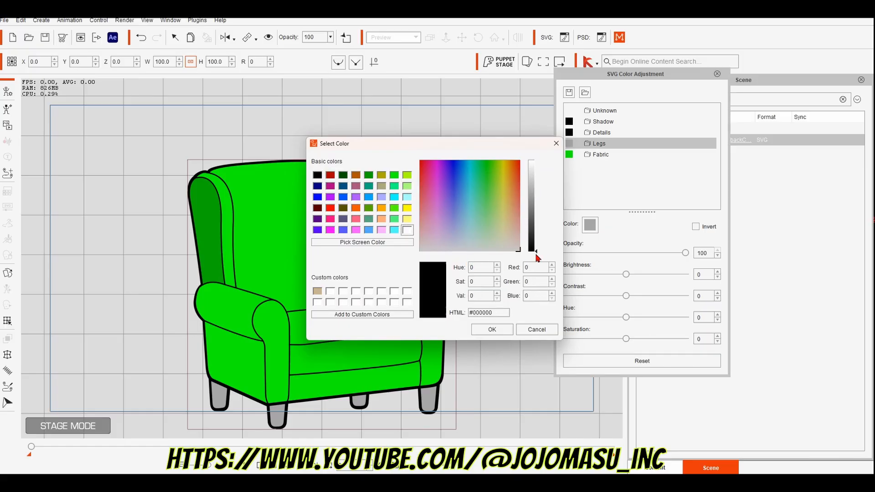
{"action": "left_click", "coordinate": [493, 329]}
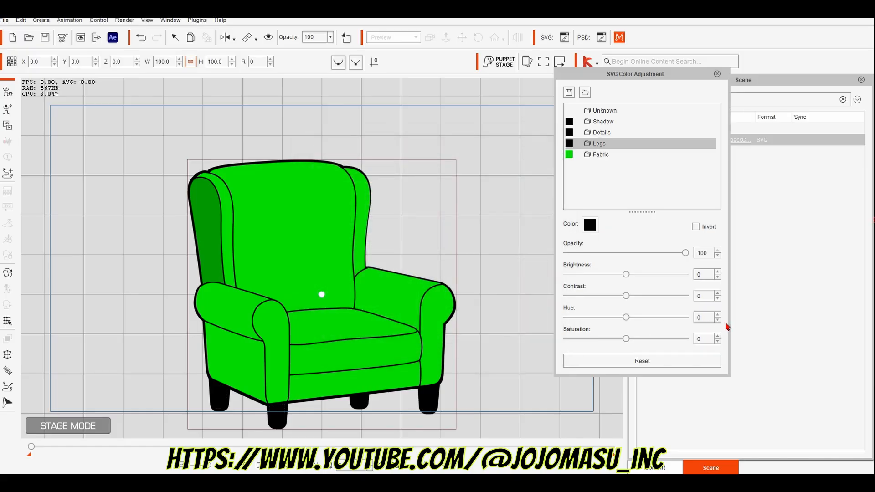
Step: Recolor the Details group outlines to dark green #007000
{"action": "left_click", "coordinate": [604, 134]}
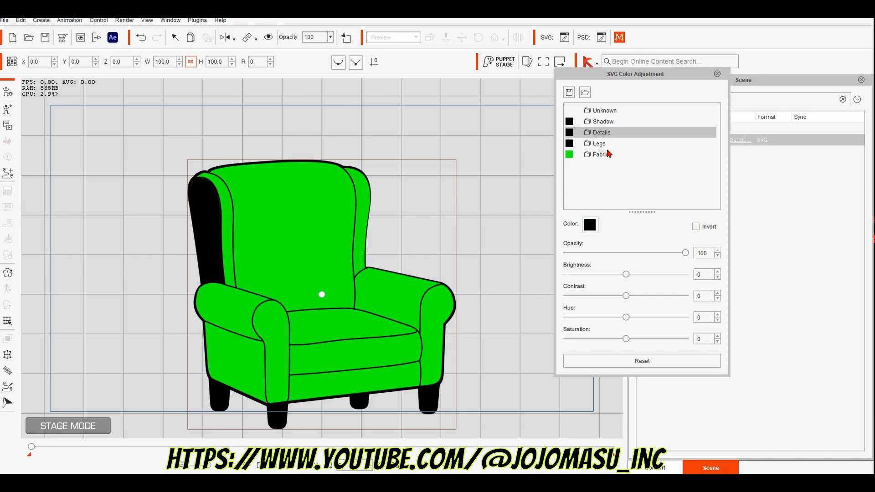
{"action": "left_click", "coordinate": [590, 224]}
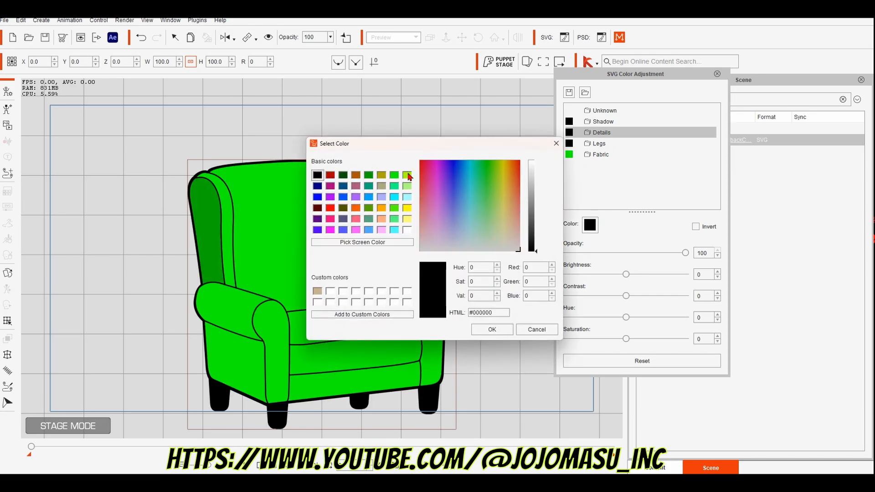
{"action": "left_click", "coordinate": [396, 177]}
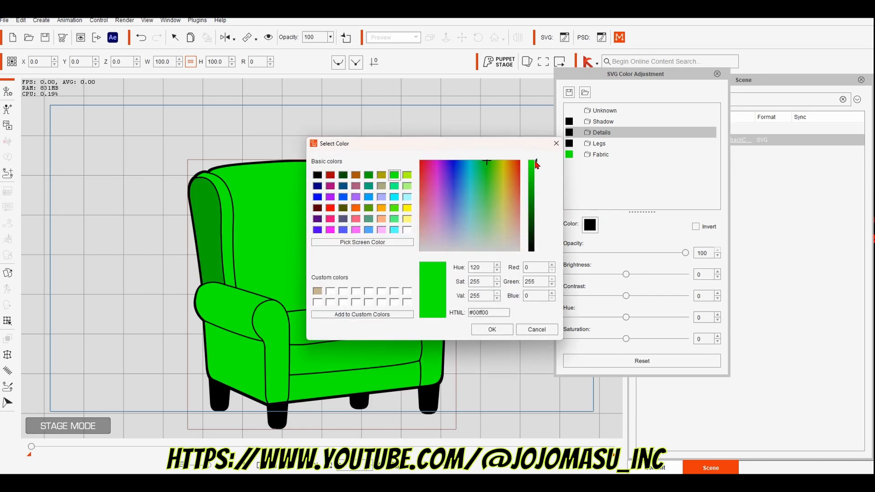
{"action": "left_click", "coordinate": [537, 196]}
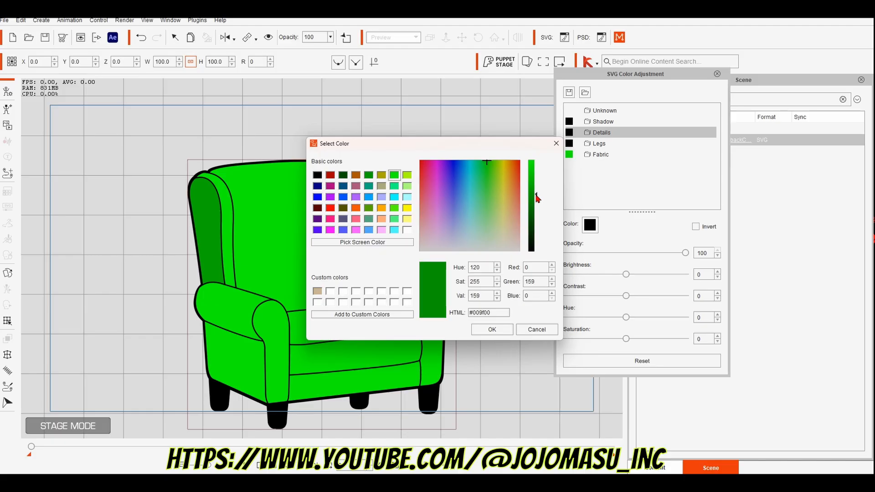
{"action": "left_click", "coordinate": [537, 211]}
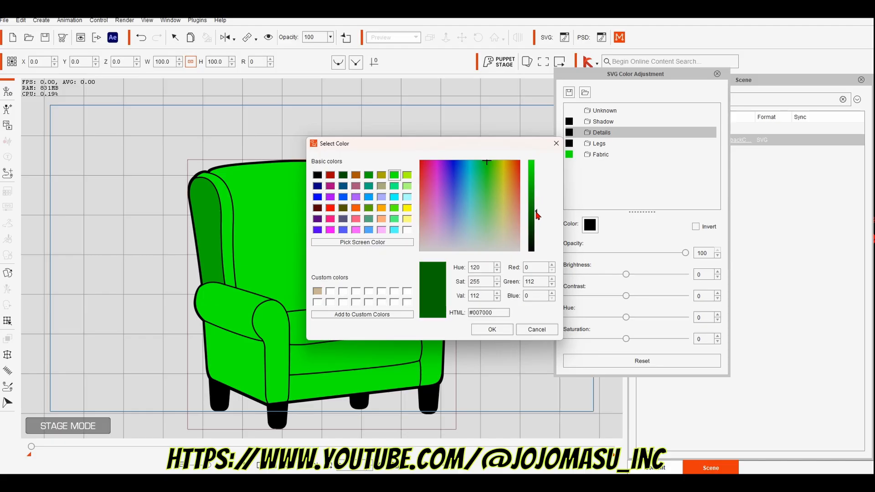
{"action": "left_click", "coordinate": [492, 331]}
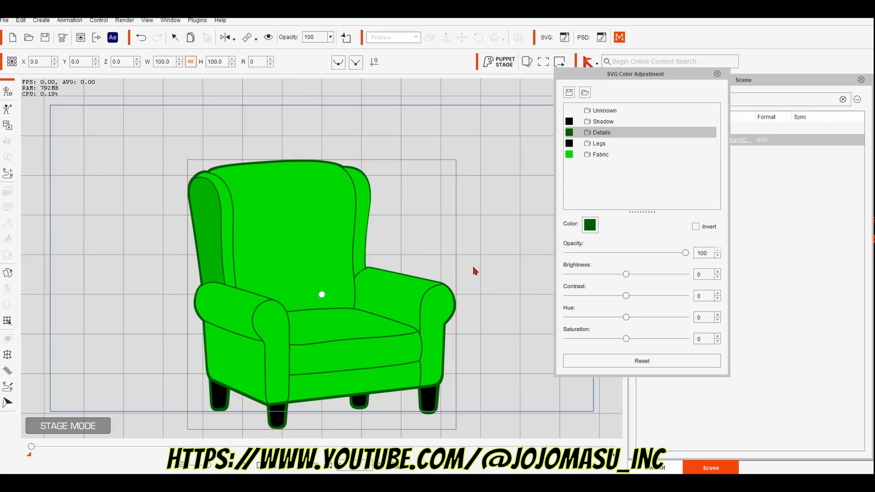
Step: Close SVG Color Adjustment and move the chair up on the stage to about X -4.6, Y 101.4, leaving it deselected
{"action": "left_click", "coordinate": [318, 331]}
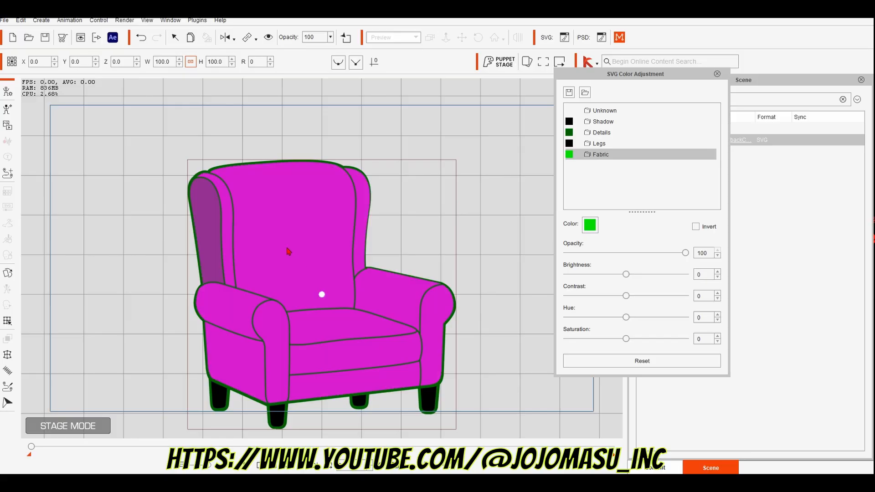
{"action": "left_click", "coordinate": [717, 76]}
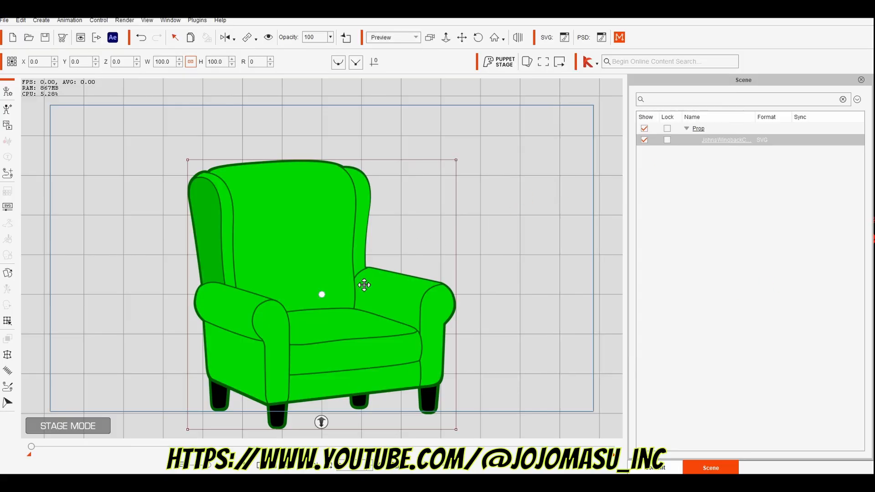
{"action": "left_click_drag", "start_coordinate": [336, 293], "coordinate": [332, 250]}
{"action": "left_click", "coordinate": [506, 242]}
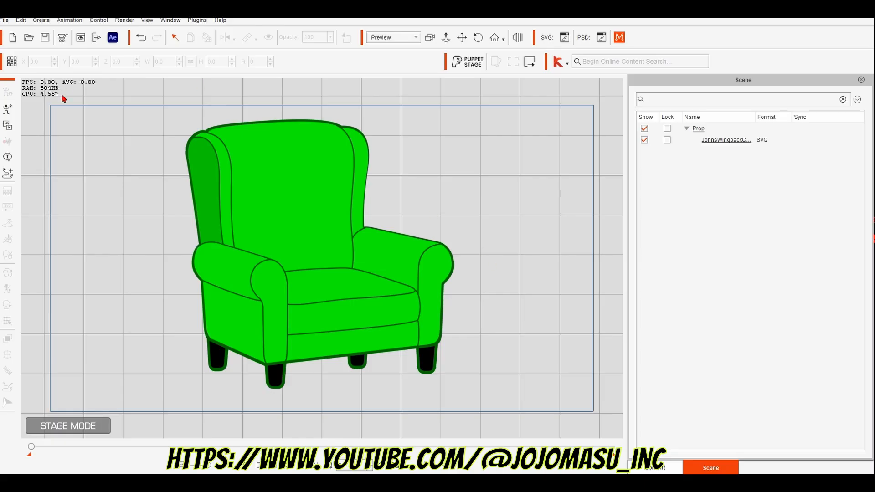
Step: Reopen SVG Color Adjustment for the chair, examine the chair's separated component shapes in Affinity, and return to Cartoon Animator
{"action": "left_click", "coordinate": [324, 177]}
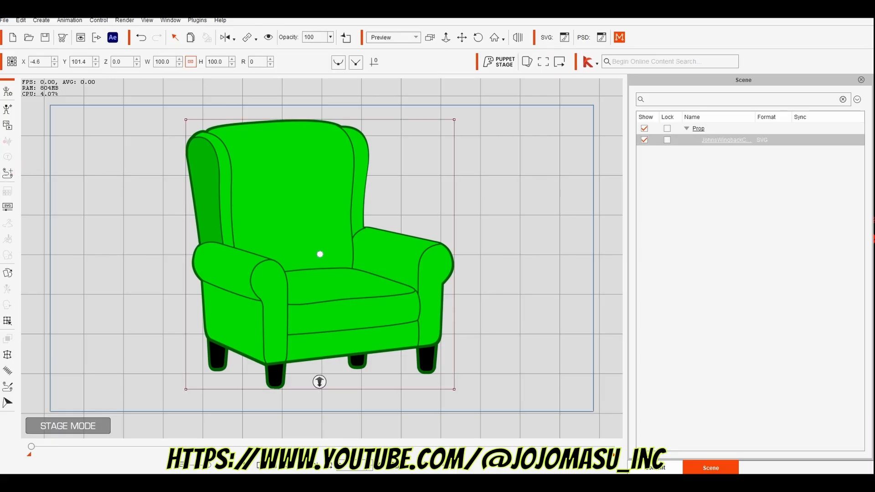
{"action": "left_click", "coordinate": [7, 207]}
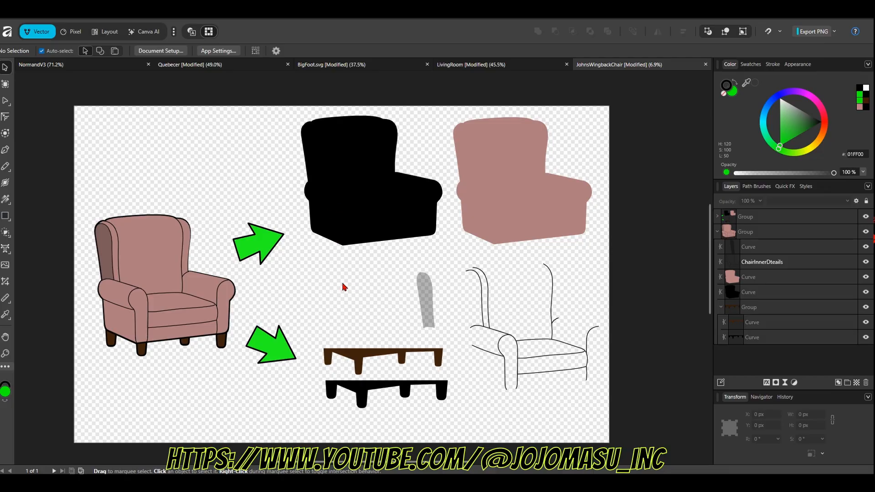
{"action": "left_click", "coordinate": [360, 390]}
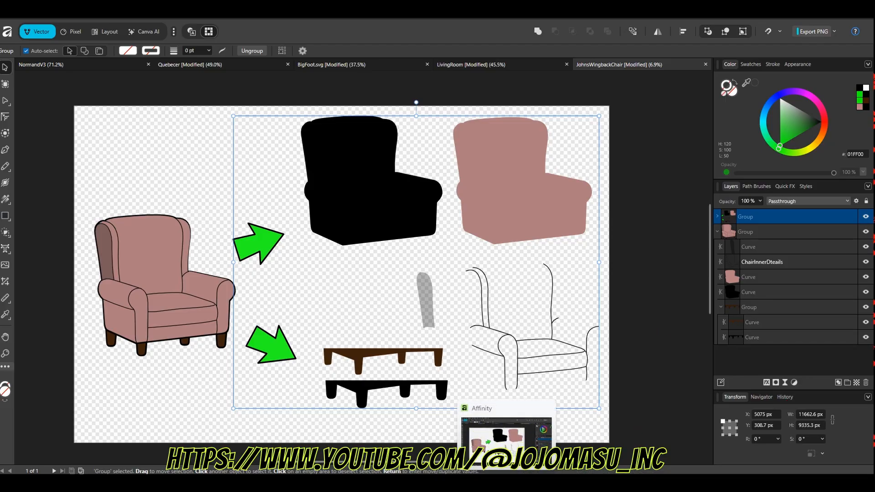
{"action": "left_click", "coordinate": [729, 482]}
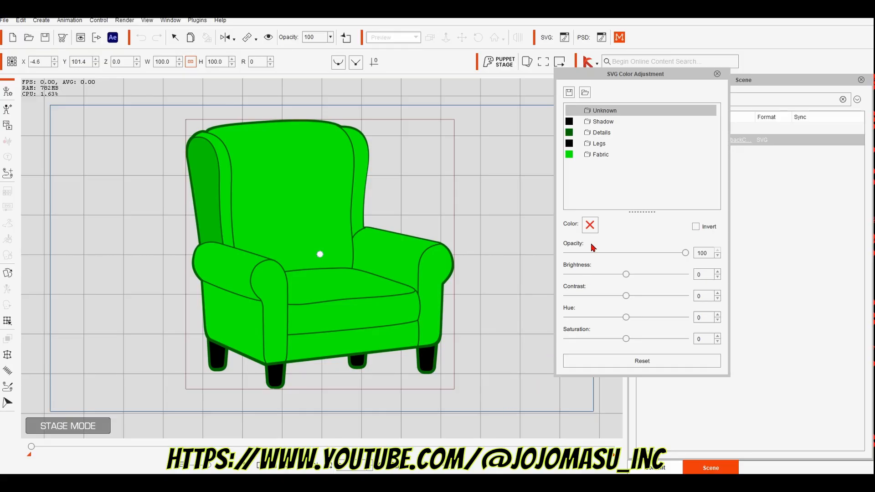
Step: Set the Details group's color to black #000000 and close SVG Color Adjustment
{"action": "left_click", "coordinate": [599, 133]}
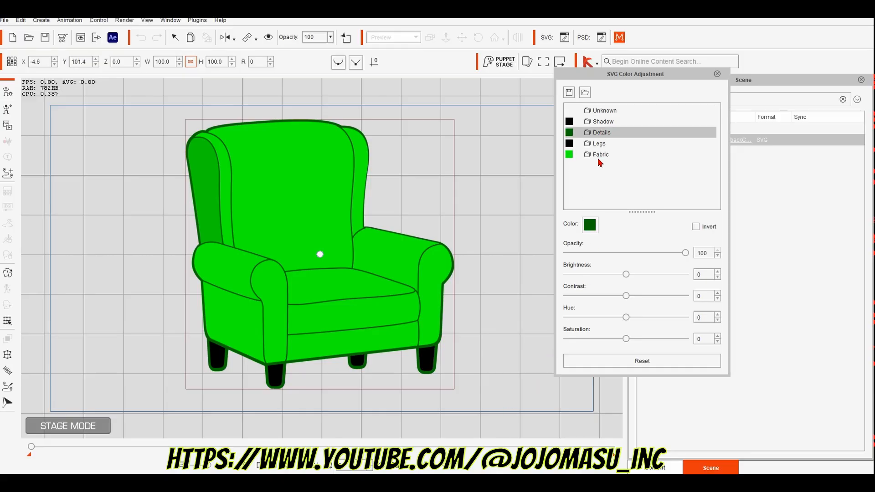
{"action": "left_click", "coordinate": [591, 225]}
{"action": "left_click_drag", "start_coordinate": [537, 217], "coordinate": [533, 250]}
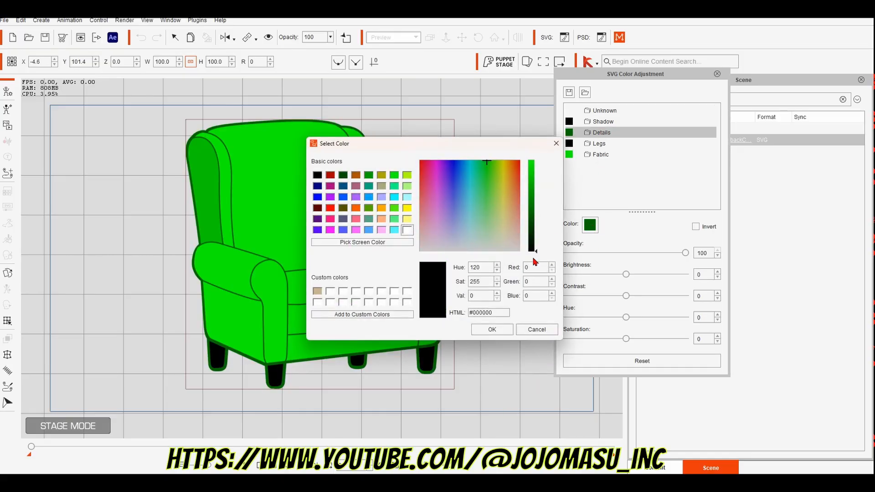
{"action": "left_click", "coordinate": [499, 329]}
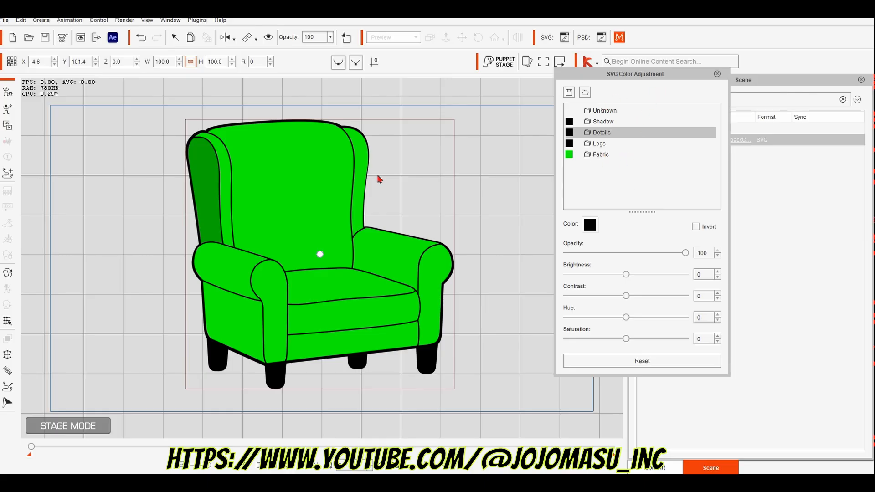
{"action": "left_click", "coordinate": [718, 74]}
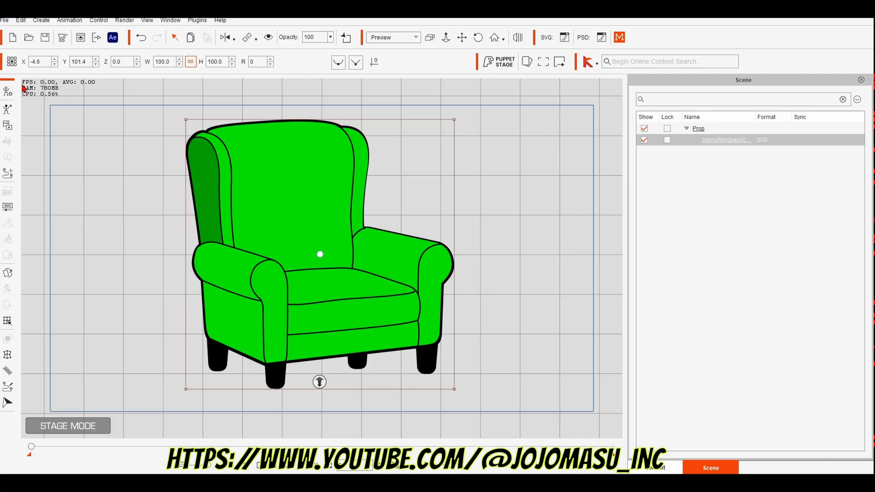
Step: Open the chair's SVG Group Editor in Composer mode and add a new group named Outline
{"action": "left_click", "coordinate": [8, 91]}
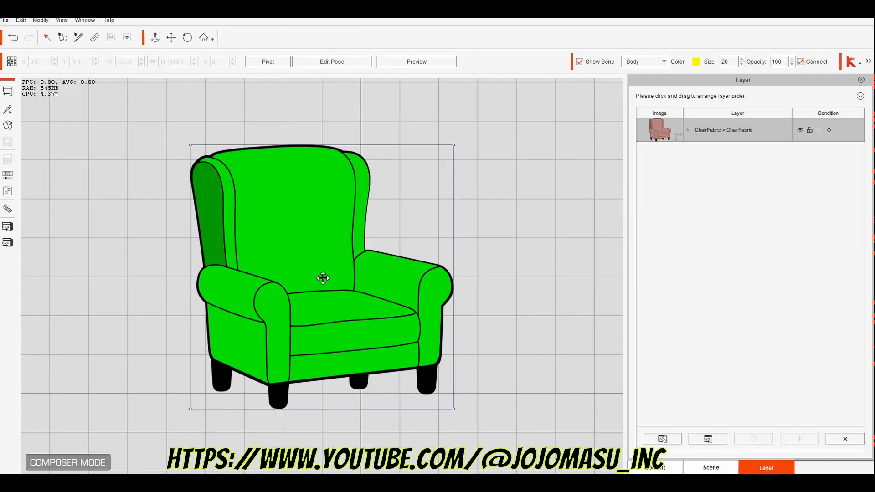
{"action": "left_click", "coordinate": [8, 191]}
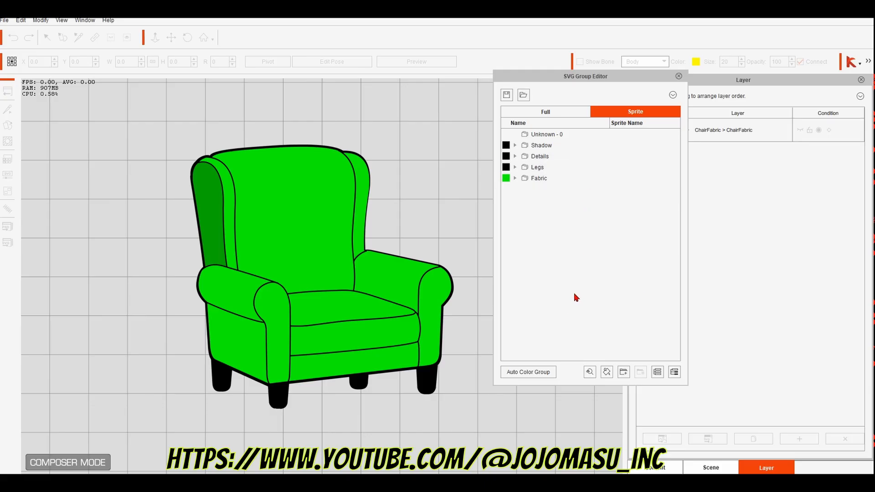
{"action": "left_click", "coordinate": [623, 372]}
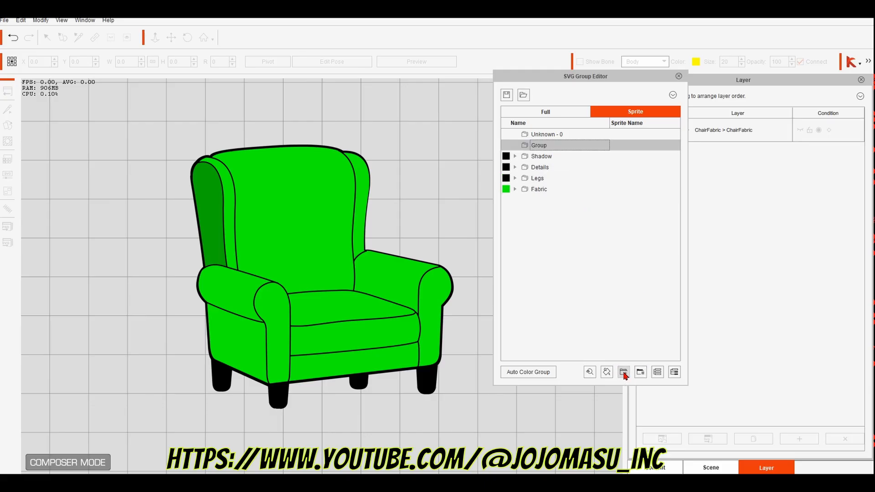
{"action": "double_click", "coordinate": [539, 146]}
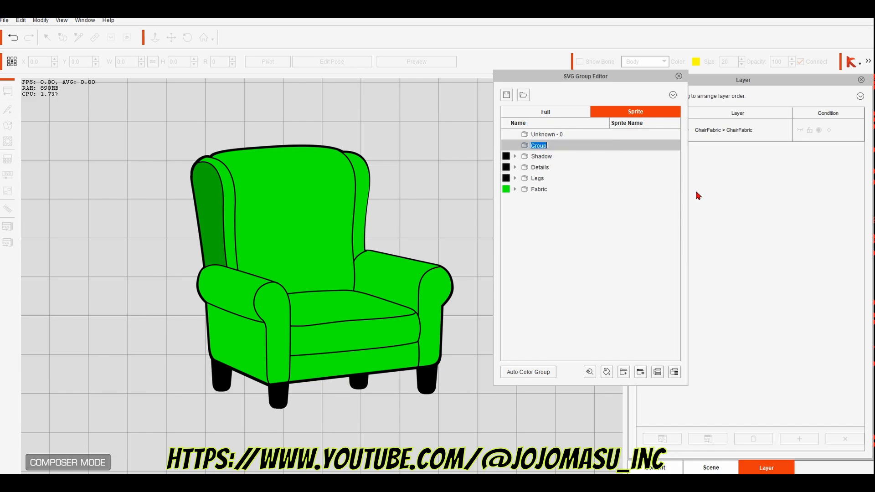
{"action": "type", "text": "Outline"}
{"action": "left_click", "coordinate": [566, 296]}
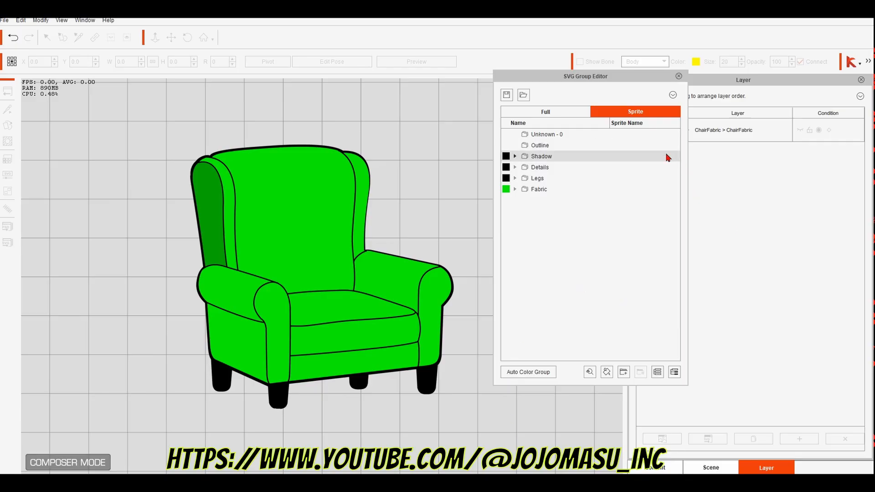
Step: Expand the color groups and move the leg outline shape ChairFabric-path:0 from the Details group into the Outline group
{"action": "left_click", "coordinate": [515, 156]}
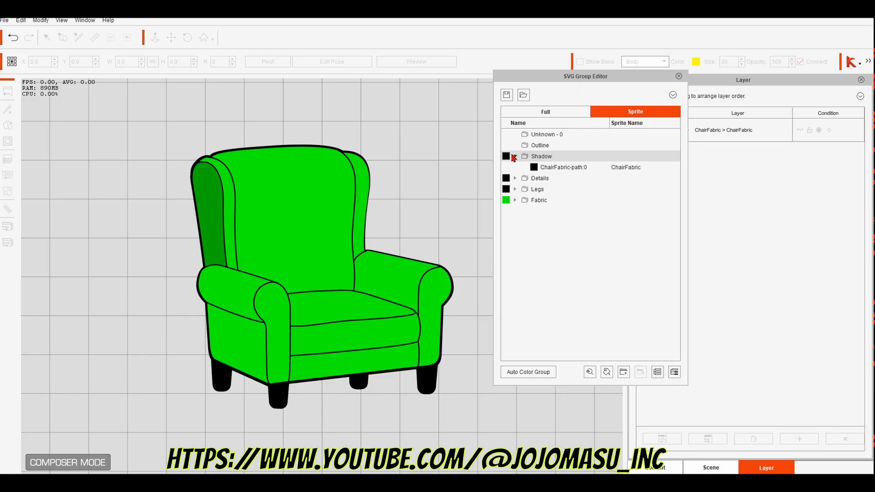
{"action": "left_click", "coordinate": [515, 178]}
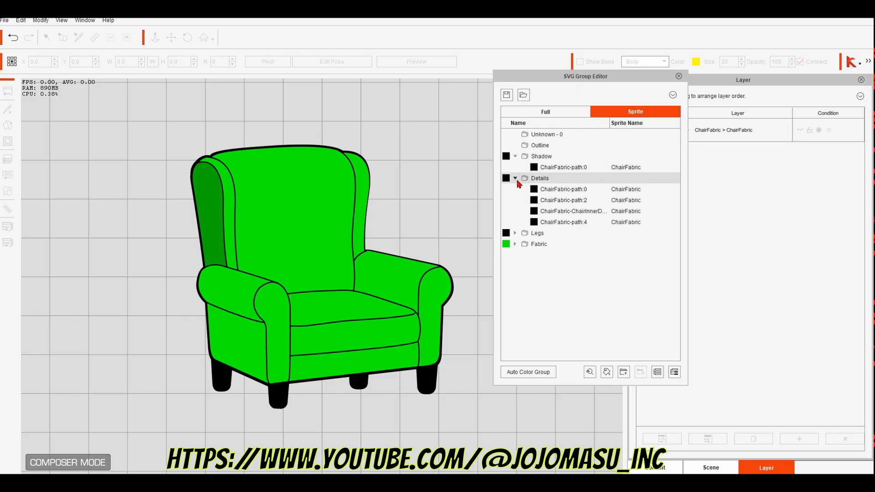
{"action": "left_click", "coordinate": [515, 233]}
{"action": "left_click", "coordinate": [515, 254]}
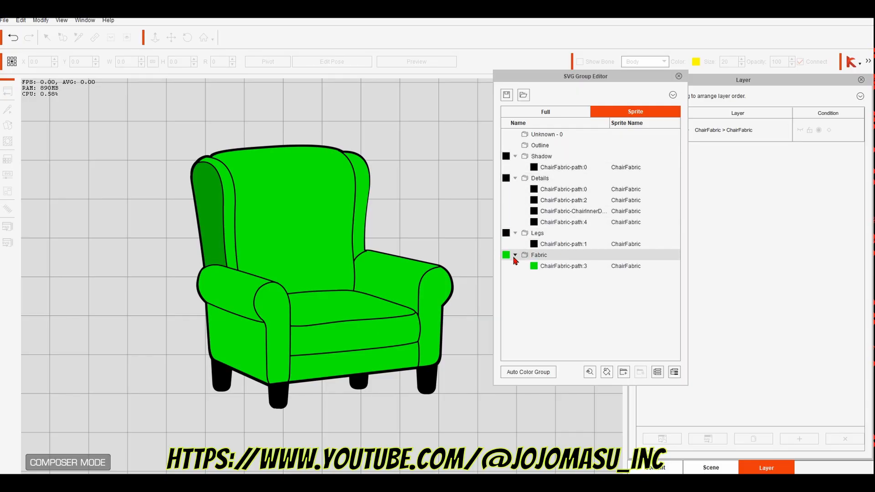
{"action": "left_click", "coordinate": [561, 246]}
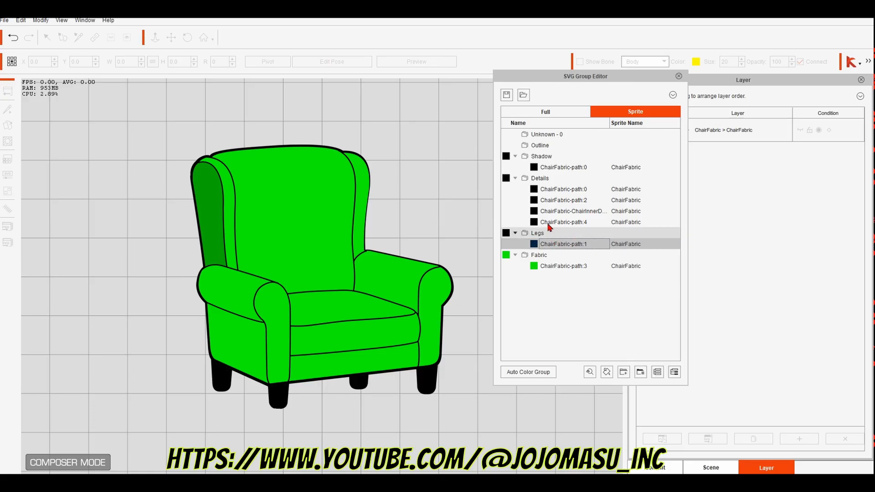
{"action": "left_click", "coordinate": [566, 193]}
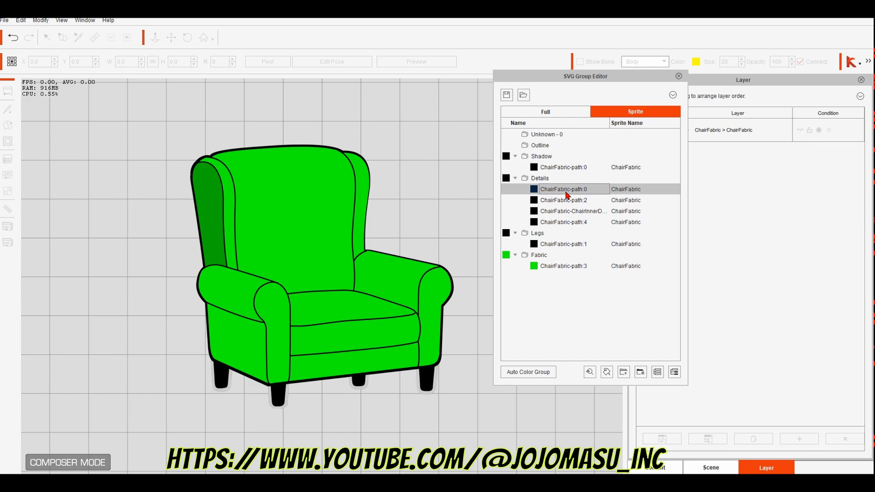
{"action": "left_click_drag", "start_coordinate": [567, 195], "coordinate": [540, 153]}
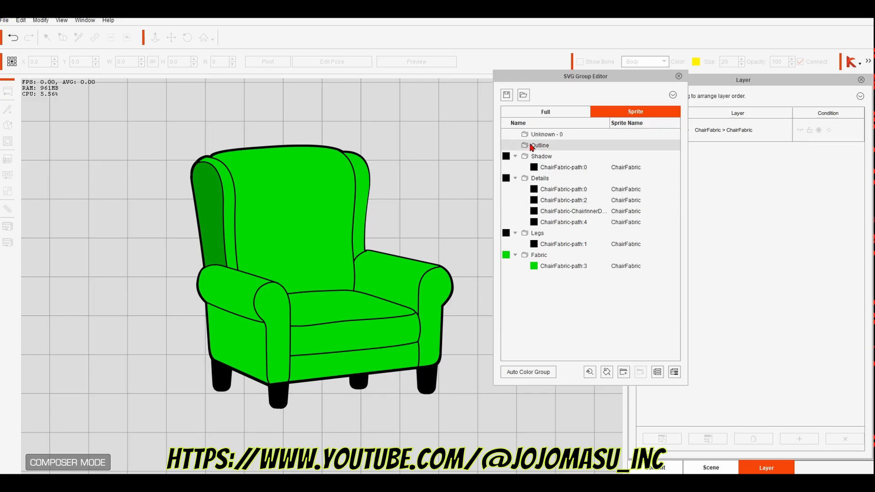
{"action": "left_click", "coordinate": [529, 147]}
{"action": "left_click", "coordinate": [530, 145]}
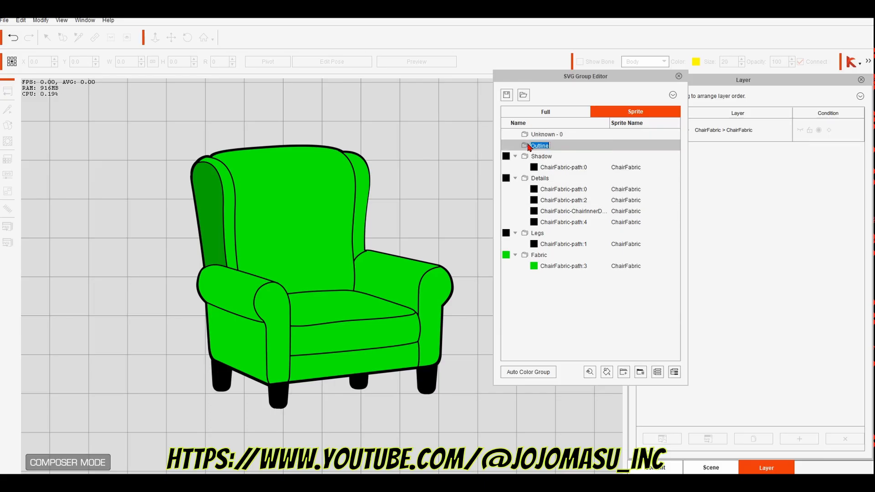
{"action": "left_click", "coordinate": [556, 192]}
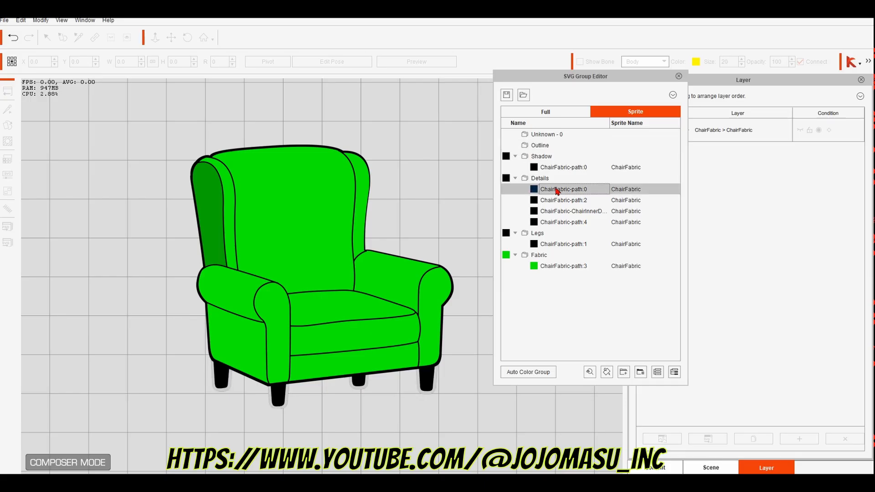
{"action": "left_click_drag", "start_coordinate": [556, 191], "coordinate": [497, 144]}
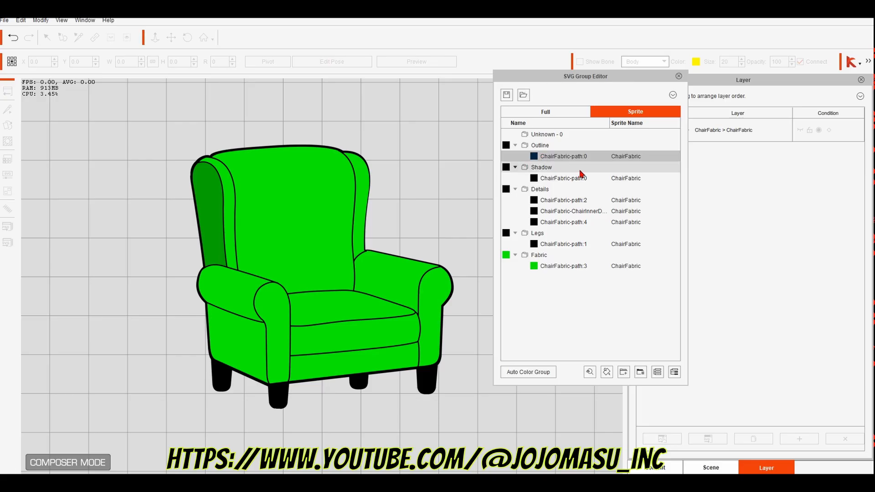
{"action": "left_click", "coordinate": [552, 157]}
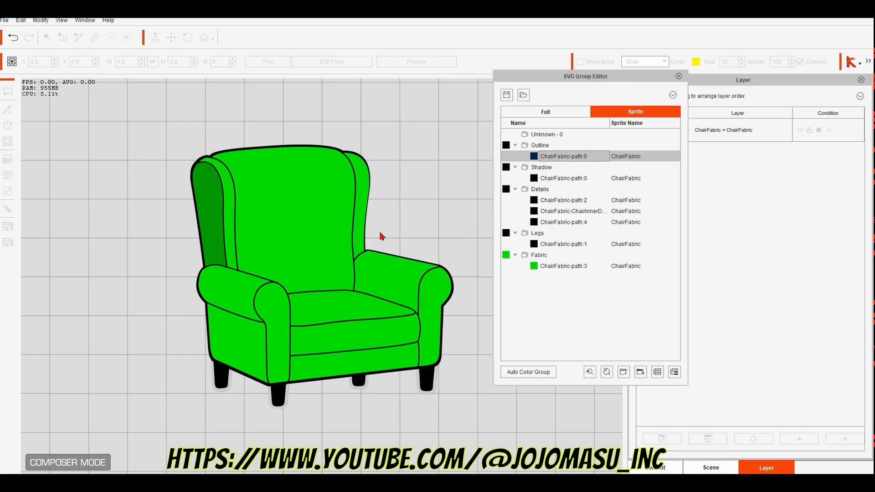
Step: Close the group editor, return to Stage mode and open SVG Color Adjustment for the chair
{"action": "left_click", "coordinate": [679, 76]}
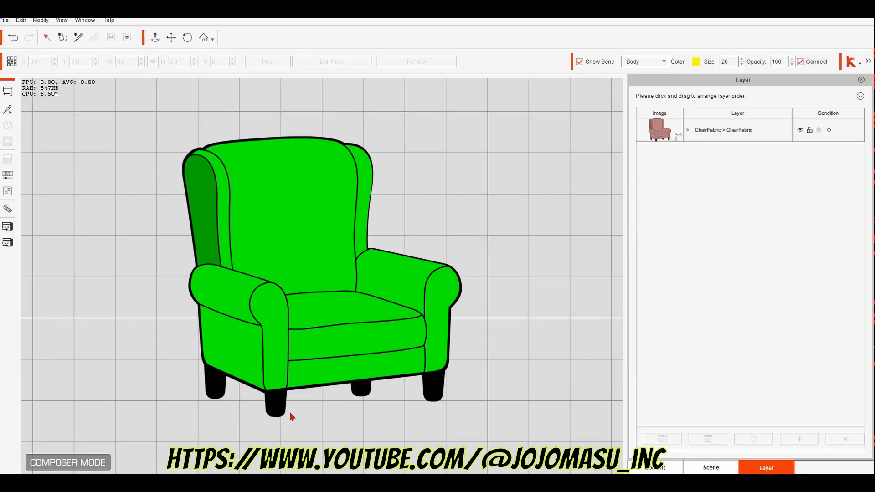
{"action": "left_click", "coordinate": [9, 91]}
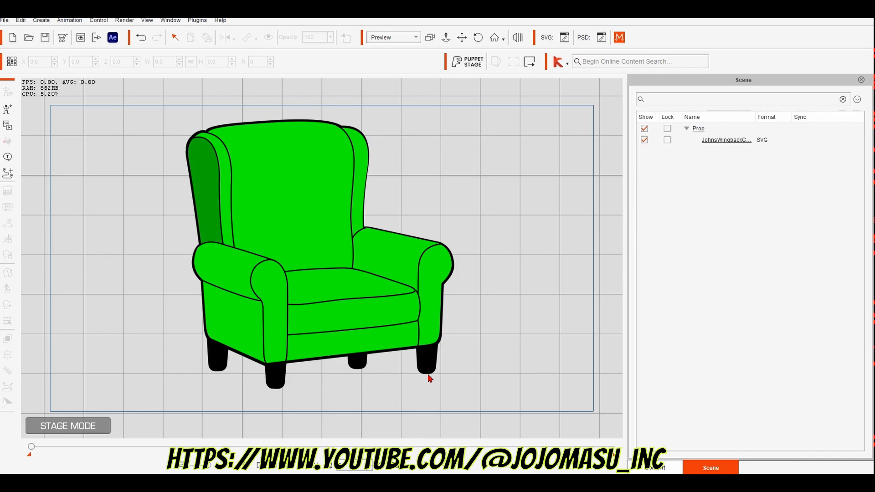
{"action": "left_click", "coordinate": [248, 310]}
{"action": "left_click", "coordinate": [8, 206]}
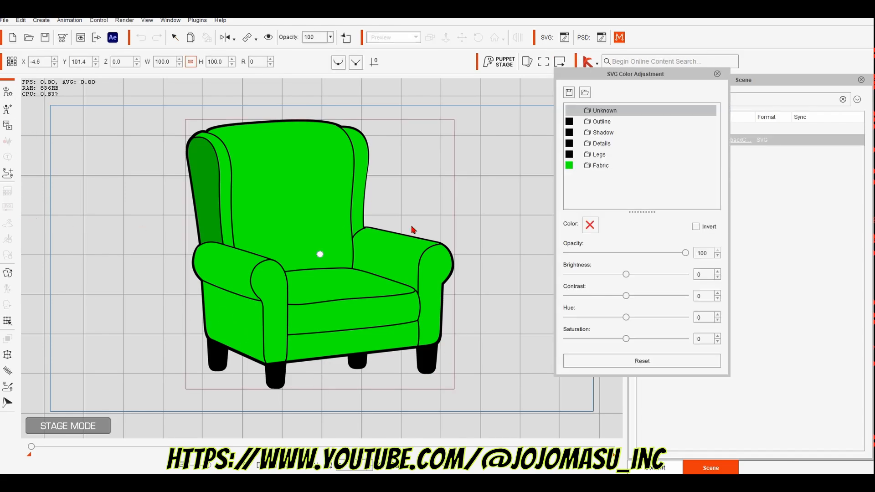
Step: Set the Outline group's color to dark brown #783c00
{"action": "left_click", "coordinate": [605, 124]}
{"action": "left_click", "coordinate": [590, 224]}
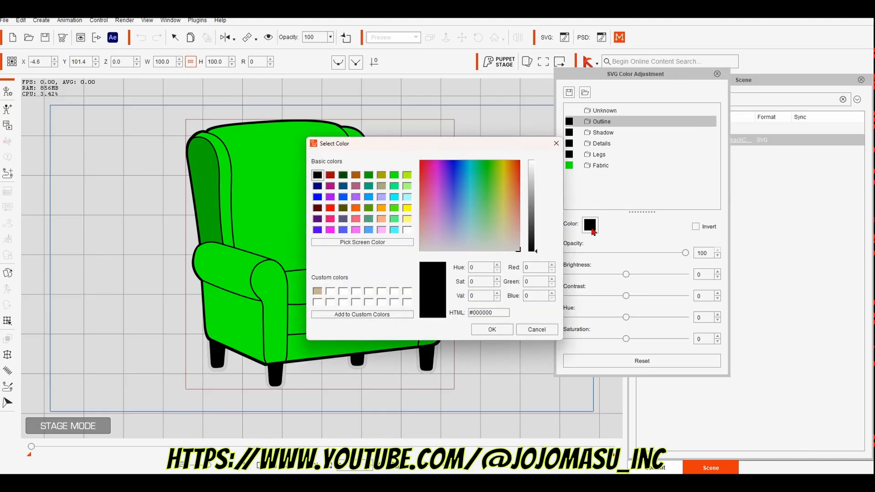
{"action": "left_click", "coordinate": [356, 175]}
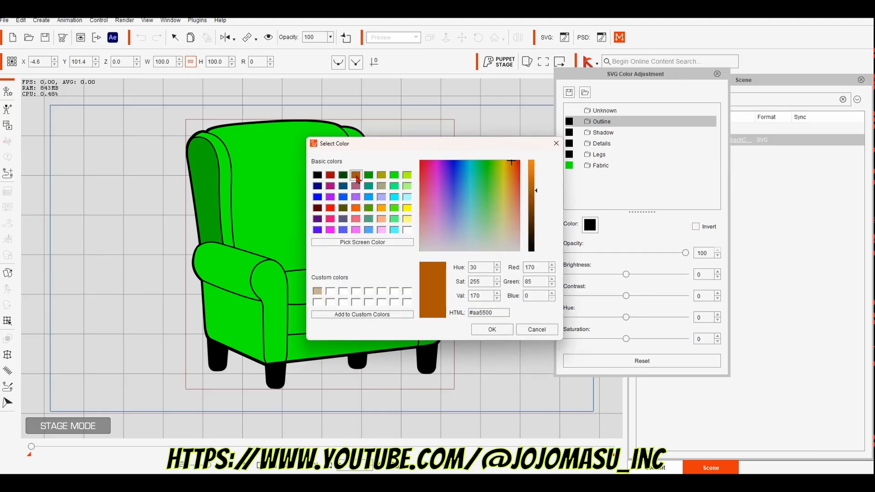
{"action": "left_click_drag", "start_coordinate": [537, 192], "coordinate": [538, 214]}
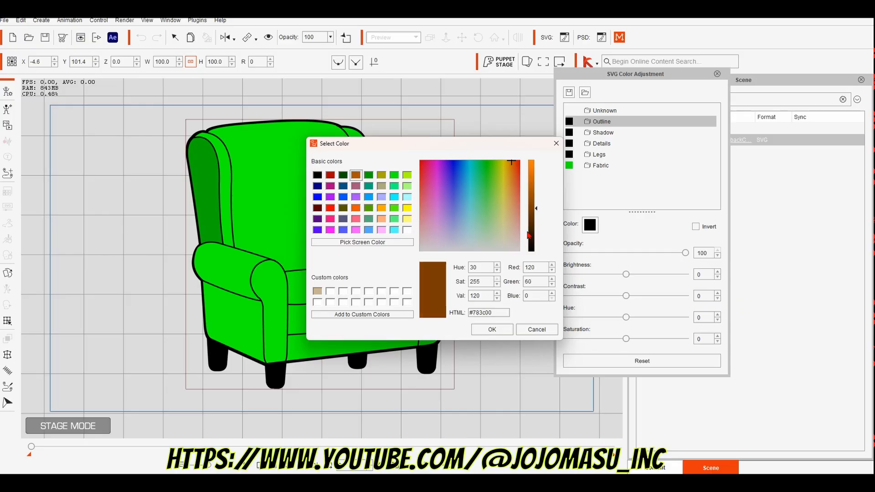
{"action": "left_click", "coordinate": [492, 329]}
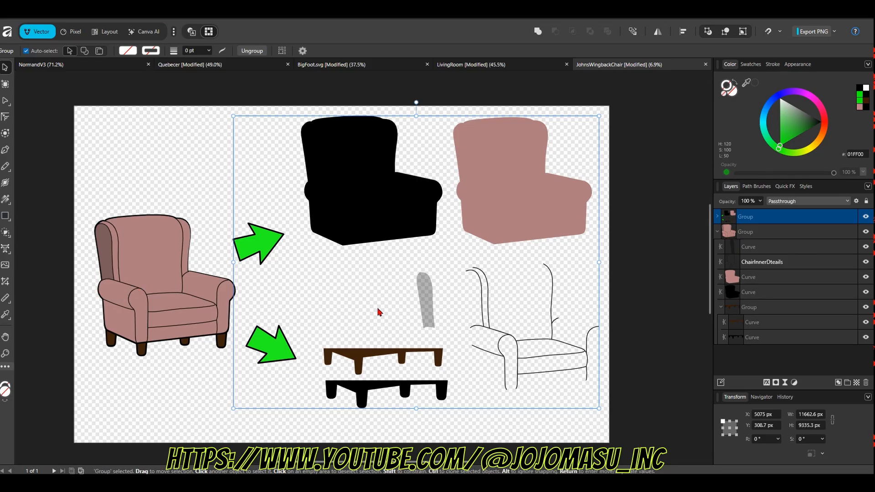
Step: Examine the side shadow shape in Affinity, return to Cartoon Animator and set the Details group's color to dark green #004a00
{"action": "double_click", "coordinate": [430, 304]}
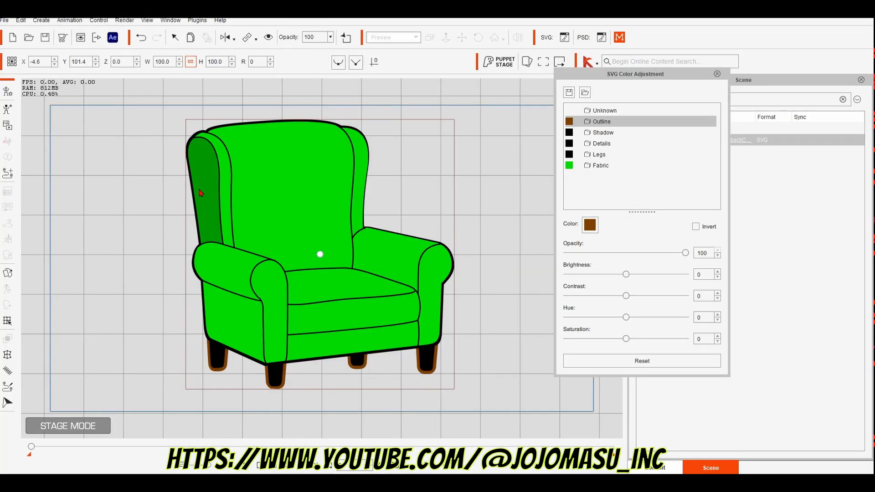
{"action": "left_click", "coordinate": [208, 179]}
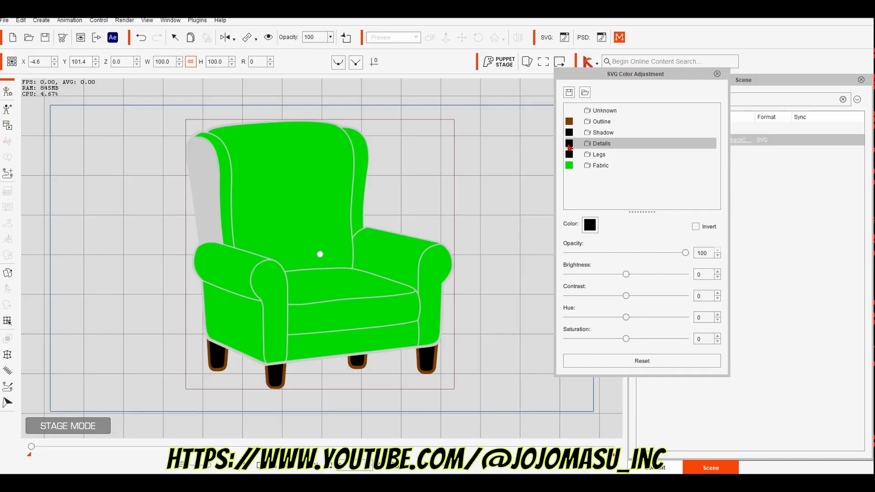
{"action": "left_click", "coordinate": [590, 224]}
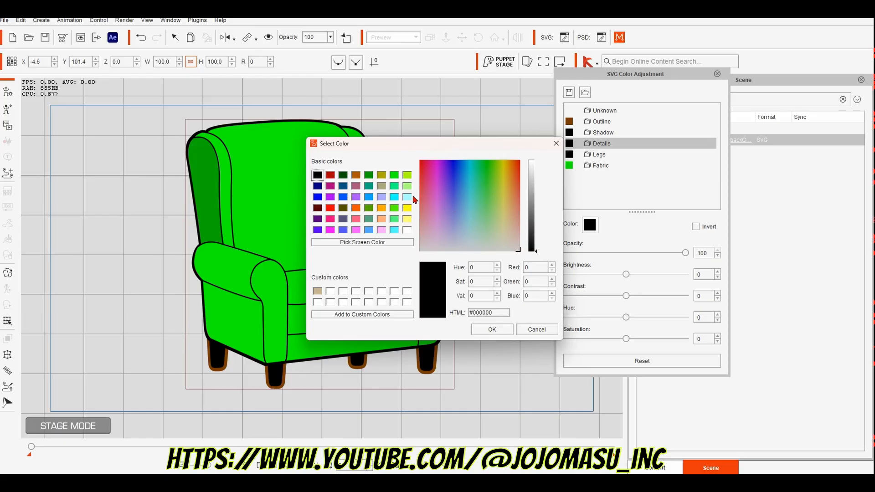
{"action": "left_click", "coordinate": [394, 175]}
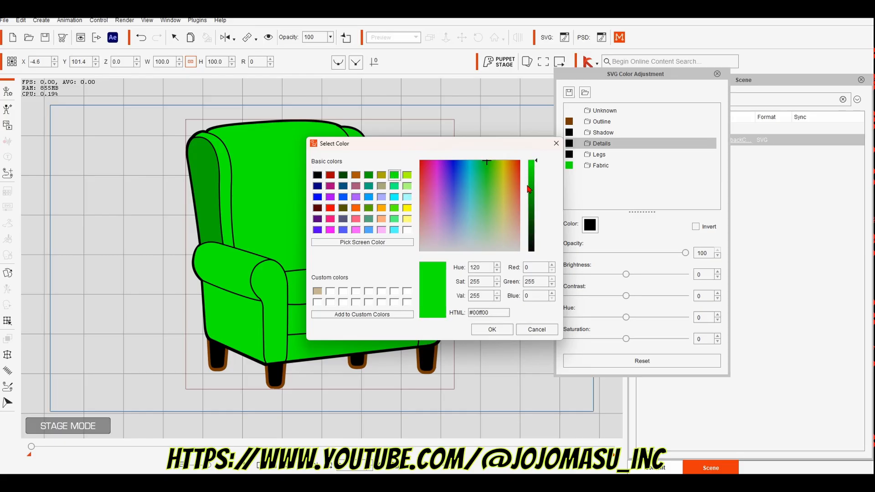
{"action": "left_click", "coordinate": [531, 229]}
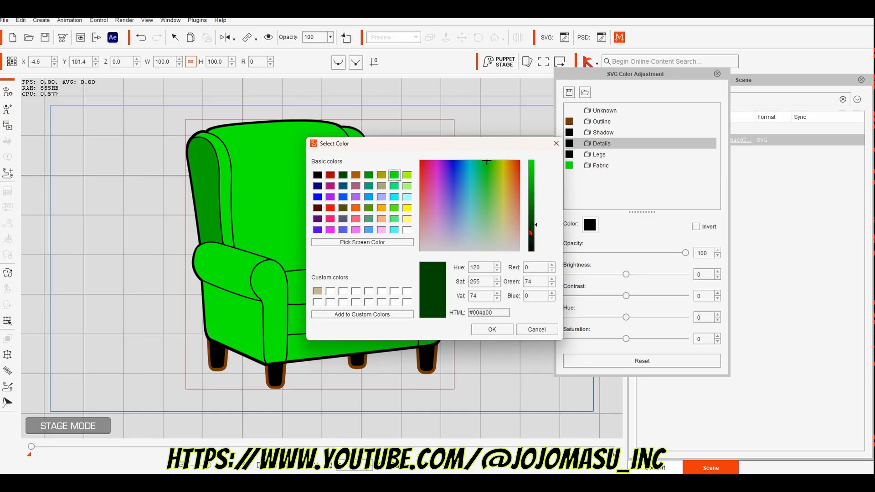
{"action": "left_click", "coordinate": [492, 329]}
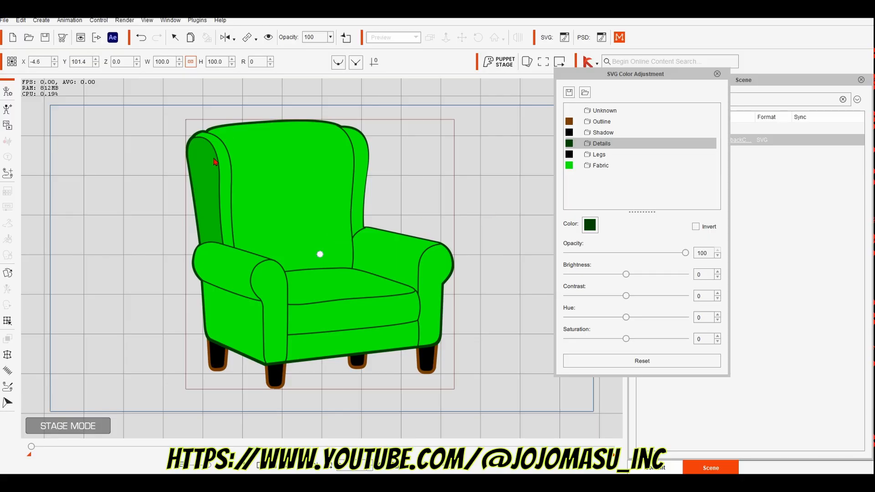
Step: Recolor the Fabric group to yellow #ffff00
{"action": "left_click", "coordinate": [296, 224]}
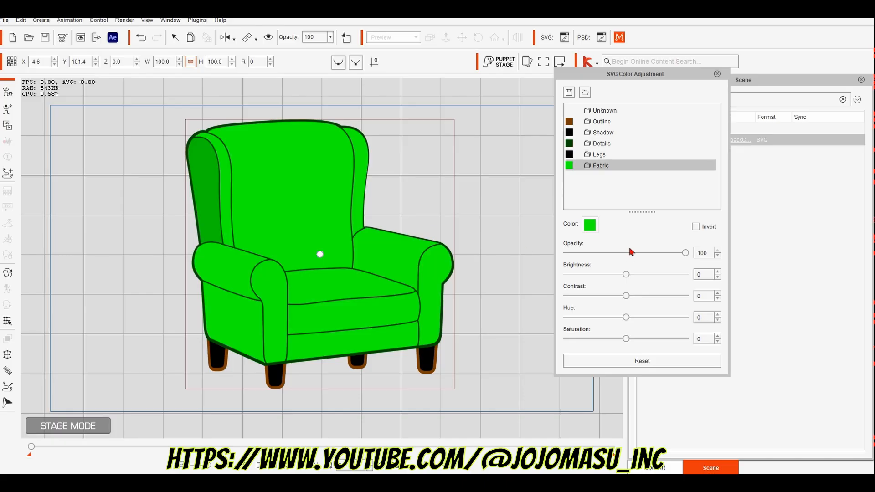
{"action": "left_click", "coordinate": [591, 228]}
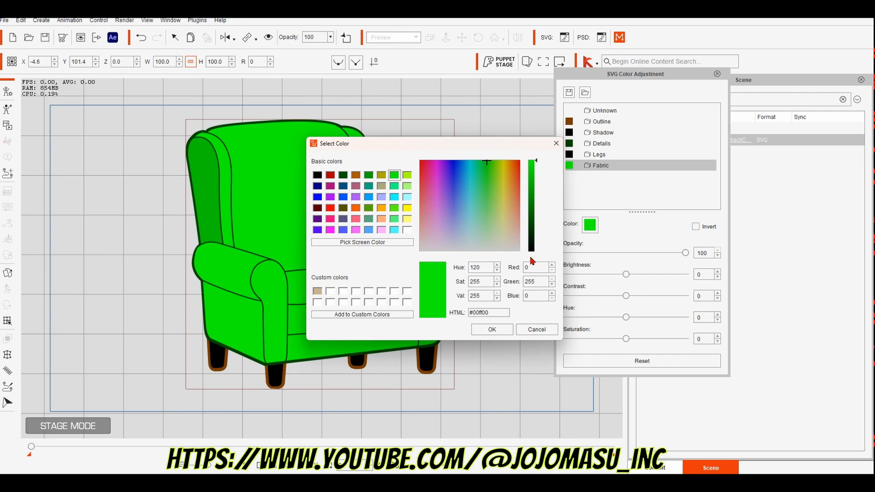
{"action": "left_click", "coordinate": [407, 208]}
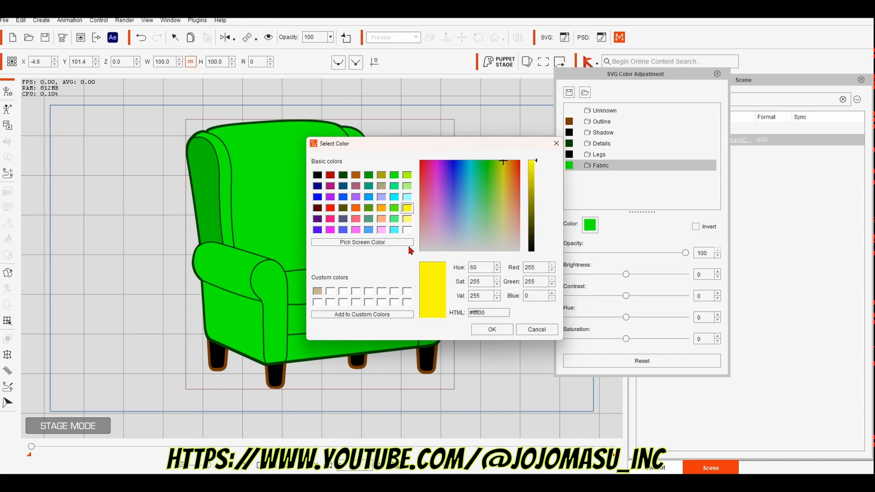
{"action": "left_click", "coordinate": [492, 329]}
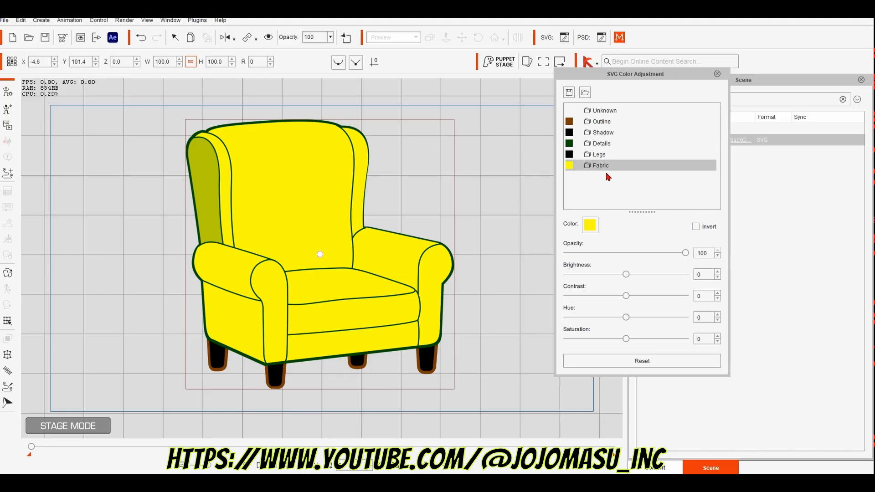
{"action": "left_click", "coordinate": [604, 135]}
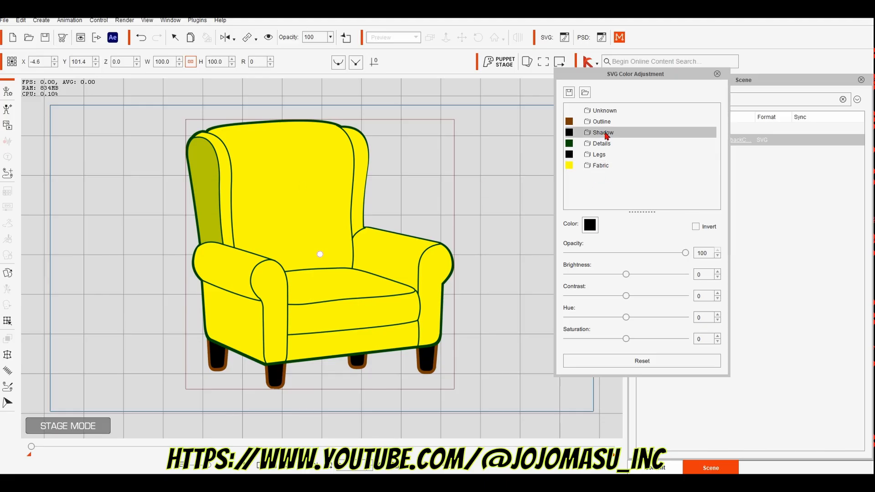
{"action": "left_click", "coordinate": [590, 228]}
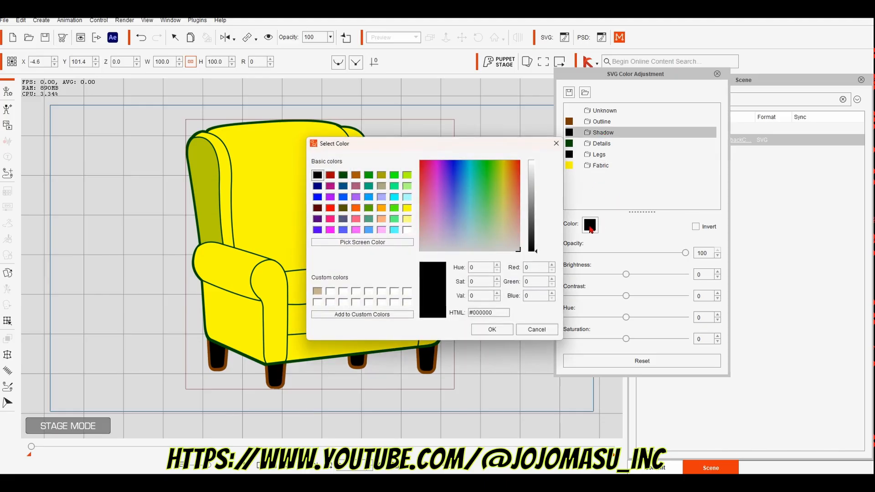
{"action": "left_click", "coordinate": [536, 331]}
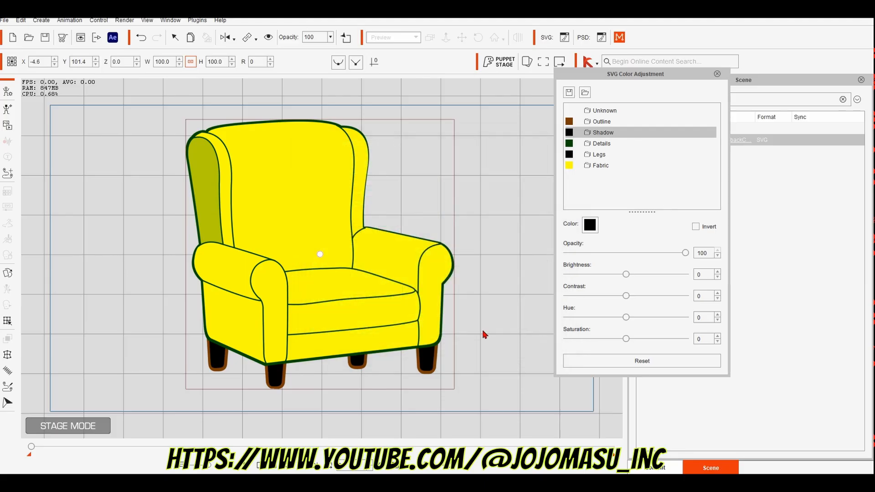
Step: Try to set the Details group's color to black
{"action": "left_click", "coordinate": [206, 189]}
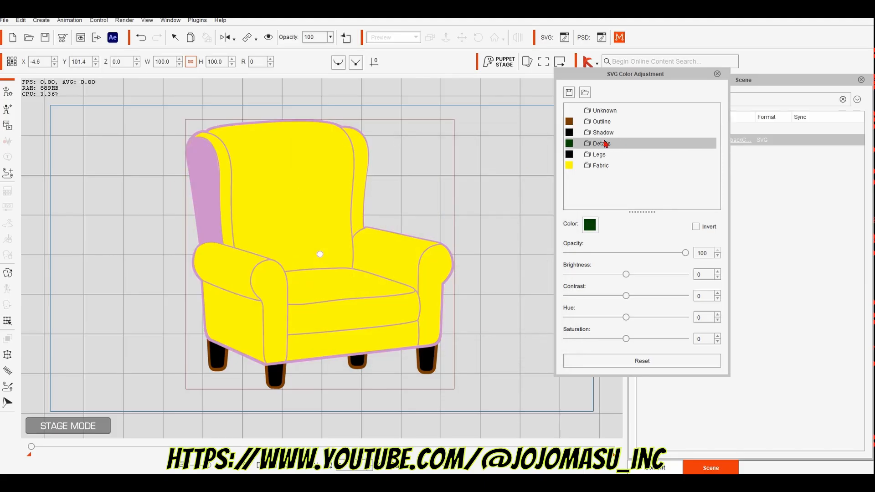
{"action": "left_click", "coordinate": [590, 225]}
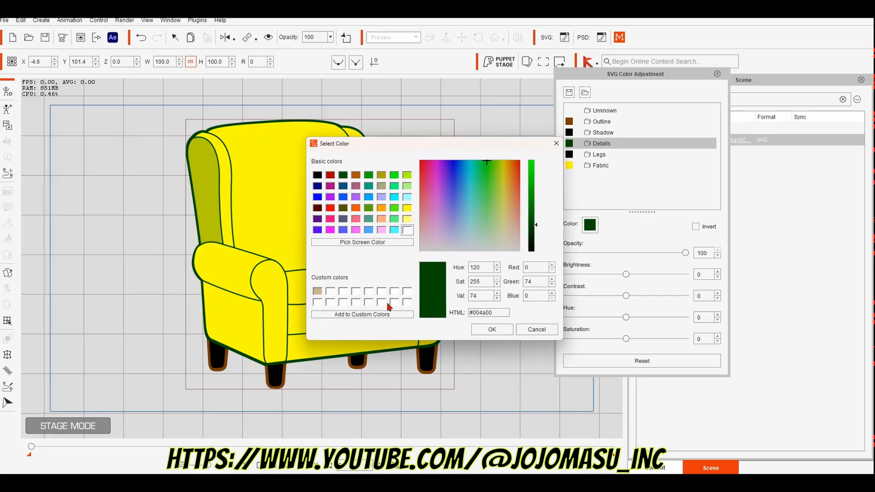
{"action": "left_click", "coordinate": [317, 175]}
{"action": "left_click", "coordinate": [497, 335]}
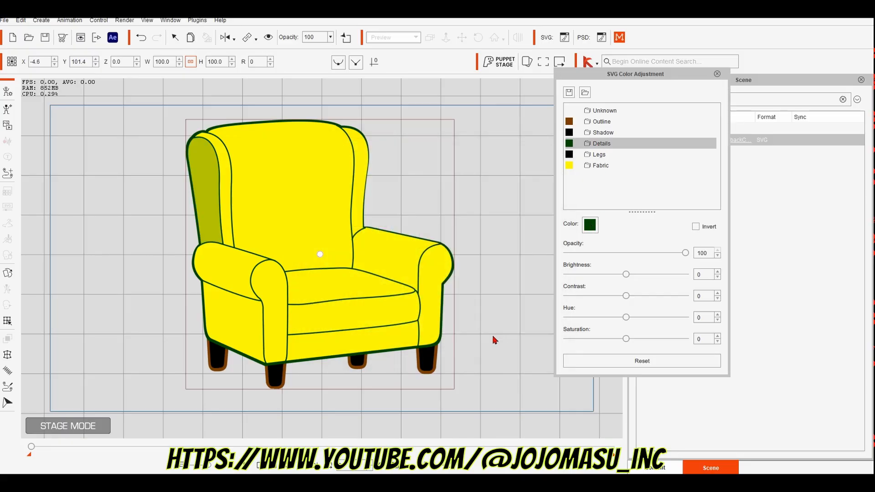